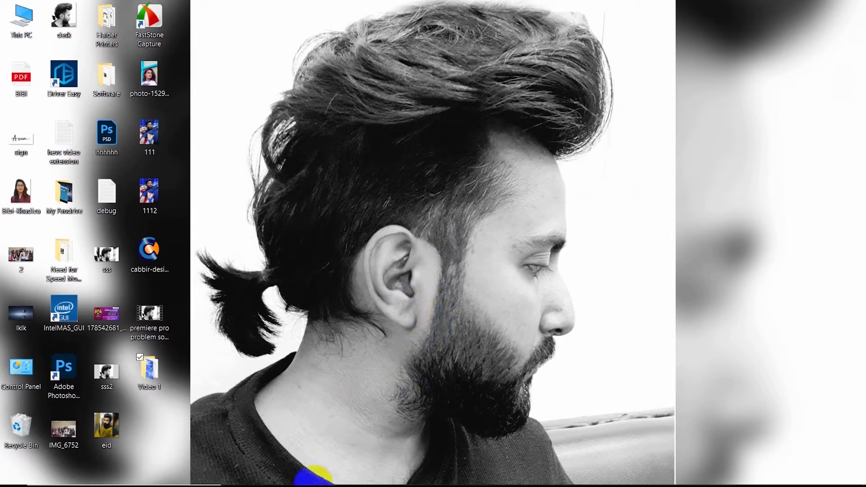
Switch to Photoshop and open the image IMG-20200905-WA0001 from the Video 1 folder on the Desktop
mouse_move(313, 478)
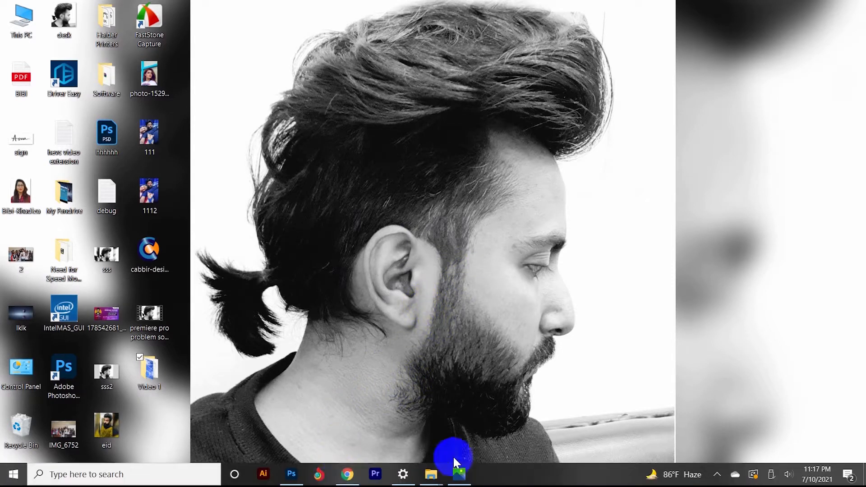
click(292, 477)
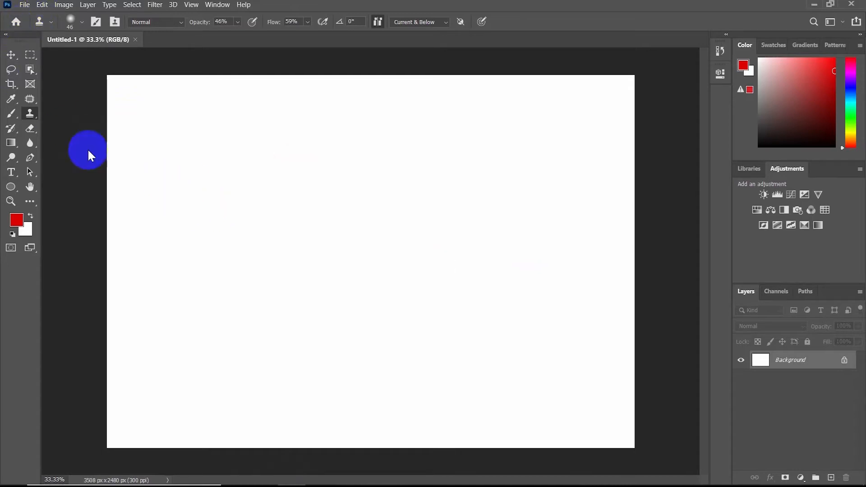
click(27, 7)
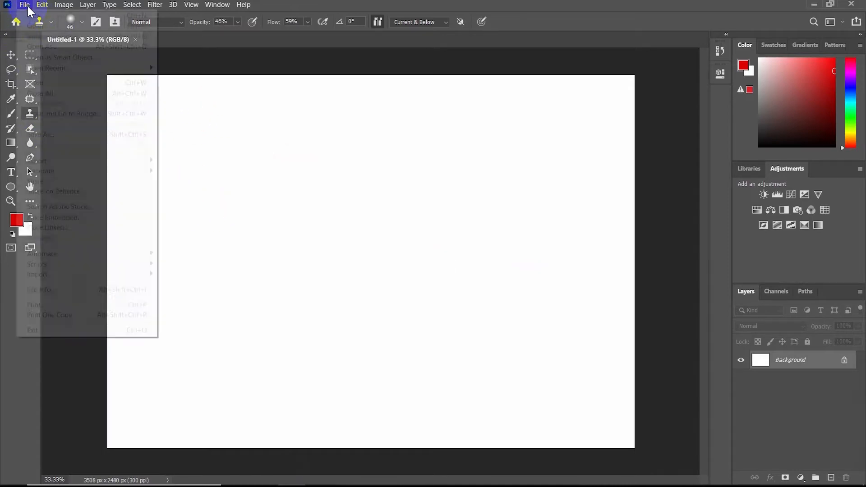
click(23, 25)
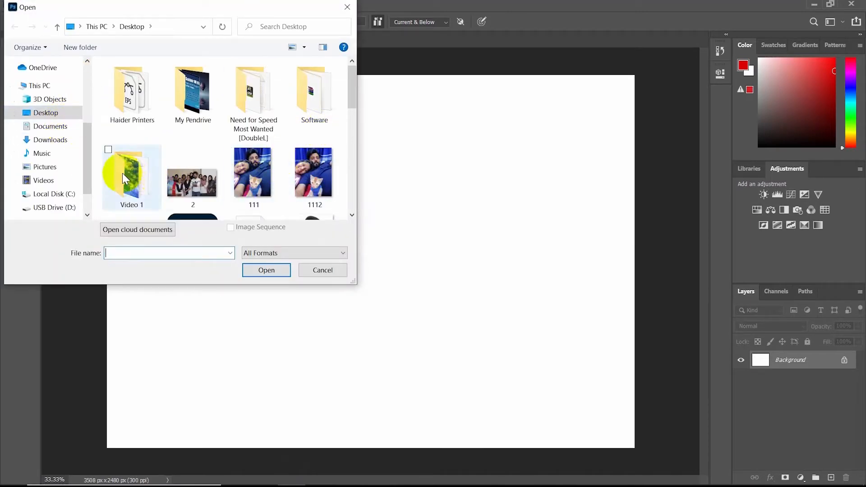
double_click(113, 190)
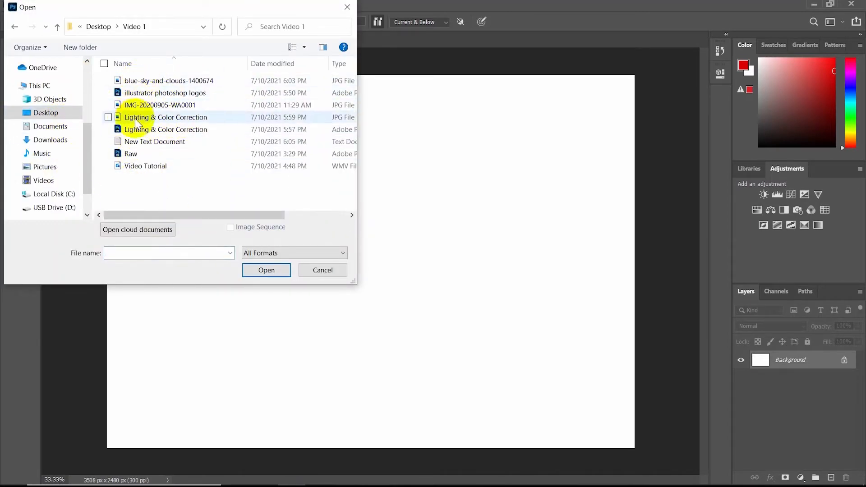
click(157, 106)
click(265, 272)
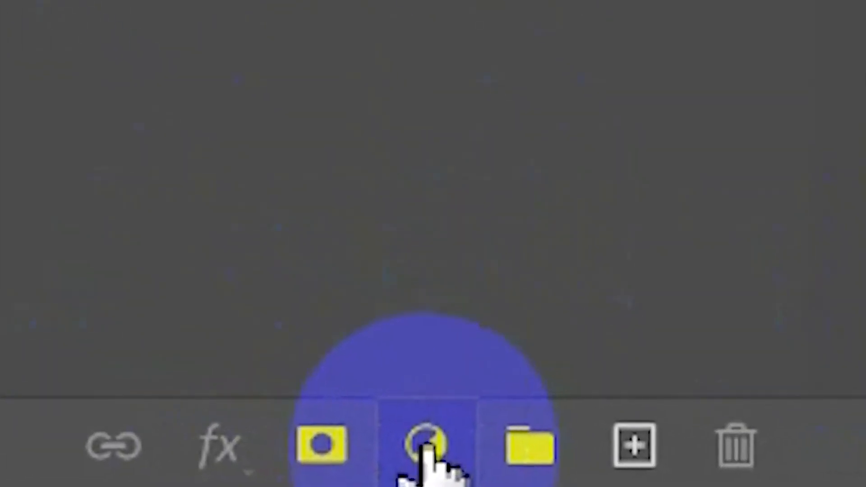
Add an Exposure adjustment layer above the Background and set its exposure to +1.9
click(424, 451)
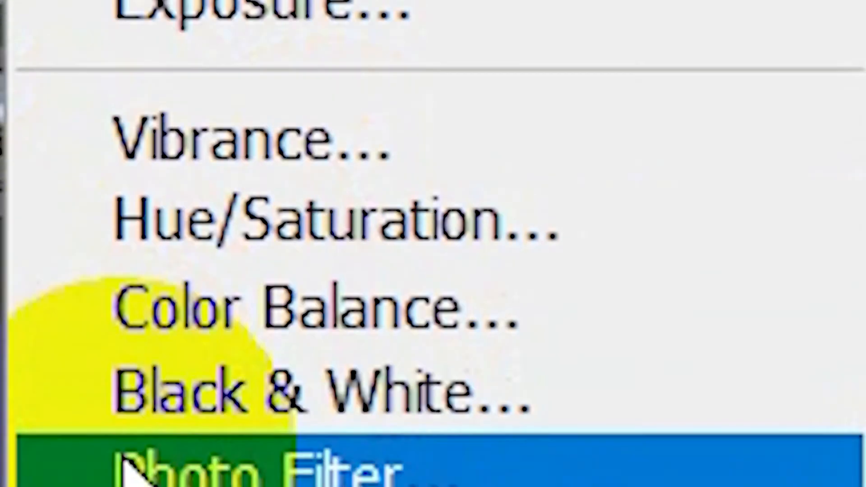
click(199, 6)
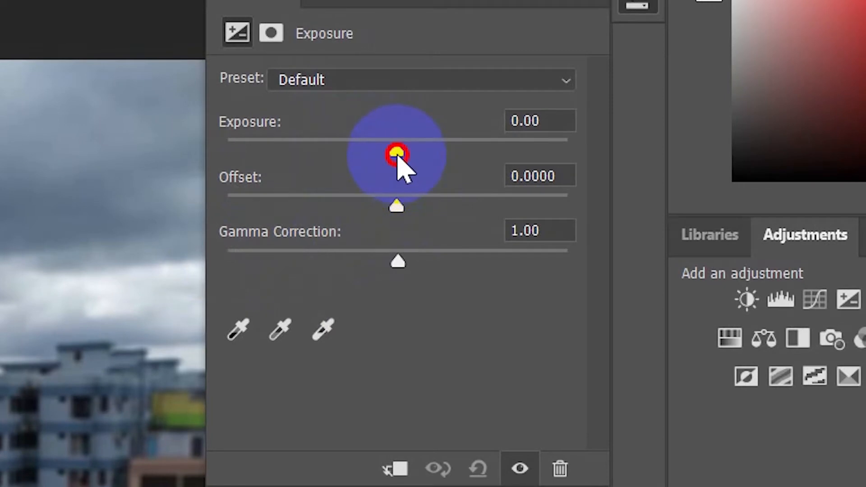
drag(397, 155, 444, 154)
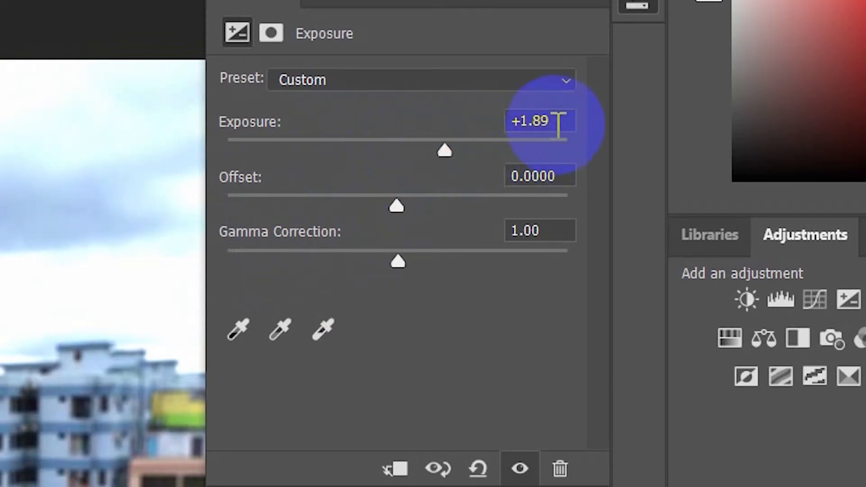
double_click(539, 131)
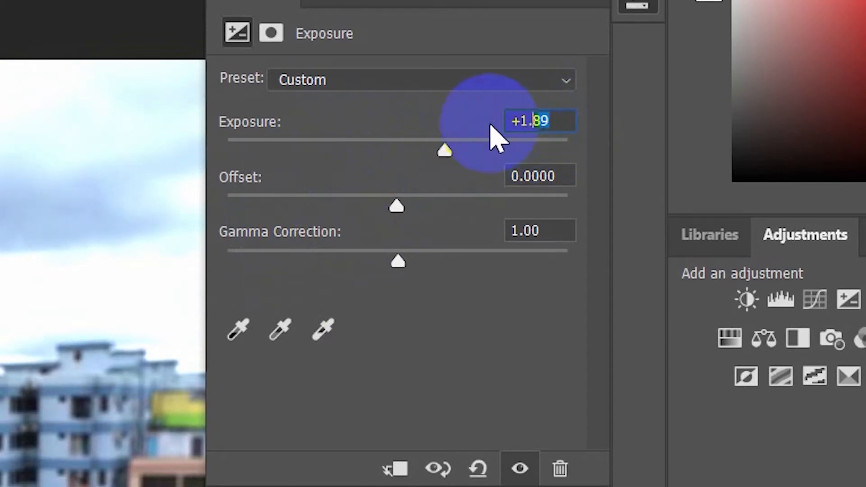
text(9)
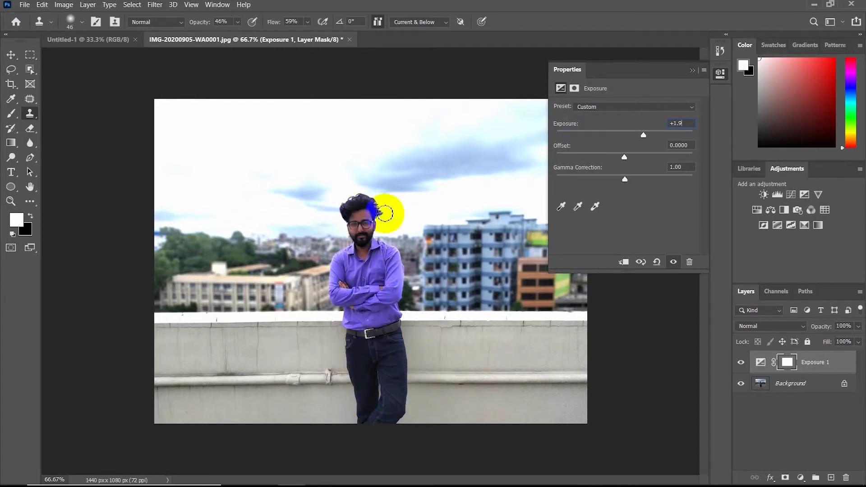
click(692, 71)
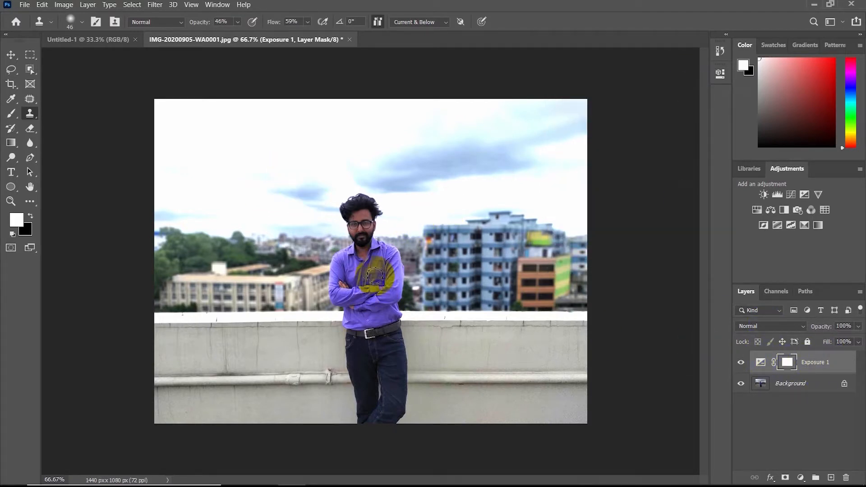
Invert the Exposure 1 layer mask to black to hide the brightening across the whole photo
scroll(363, 260, up, 3)
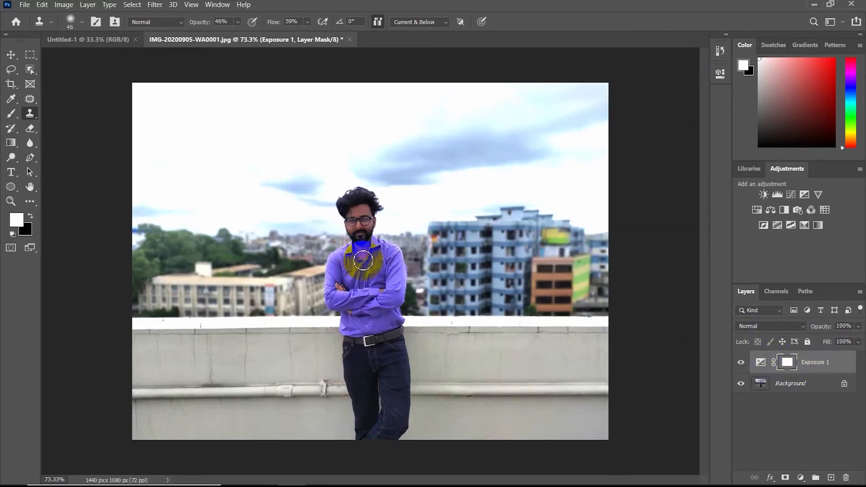
scroll(363, 260, down, 1)
scroll(363, 260, down, 1)
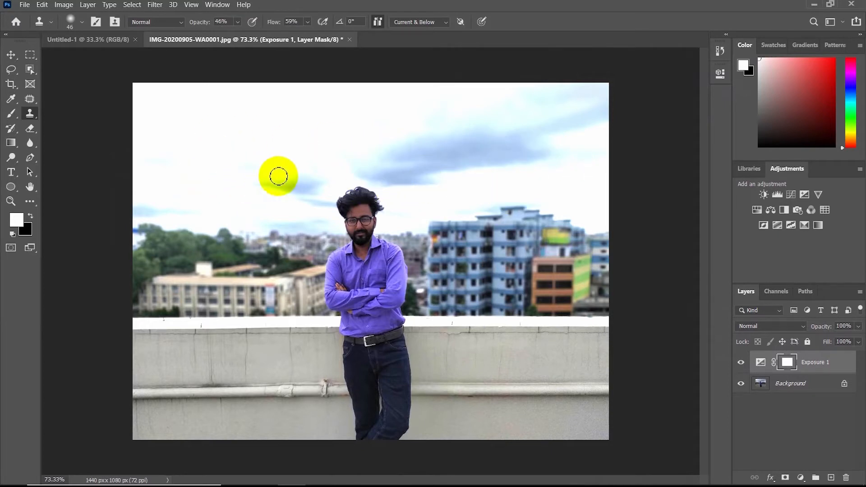
drag(354, 323, 367, 319)
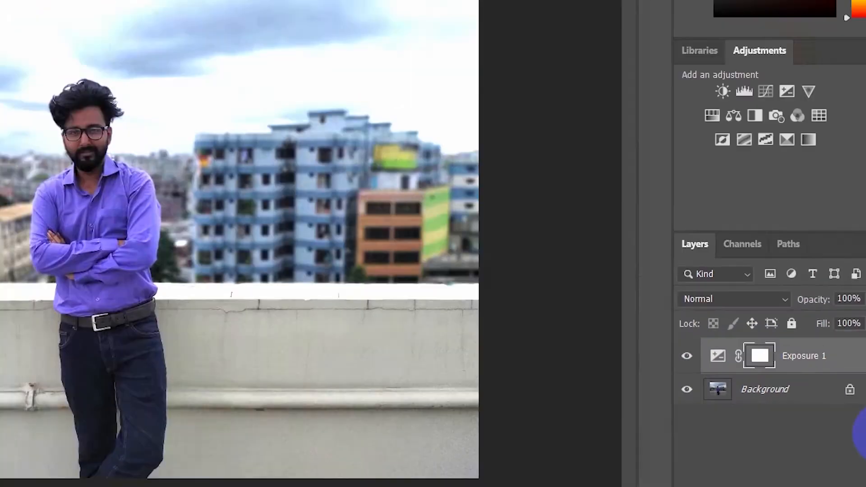
key(ctrl+i)
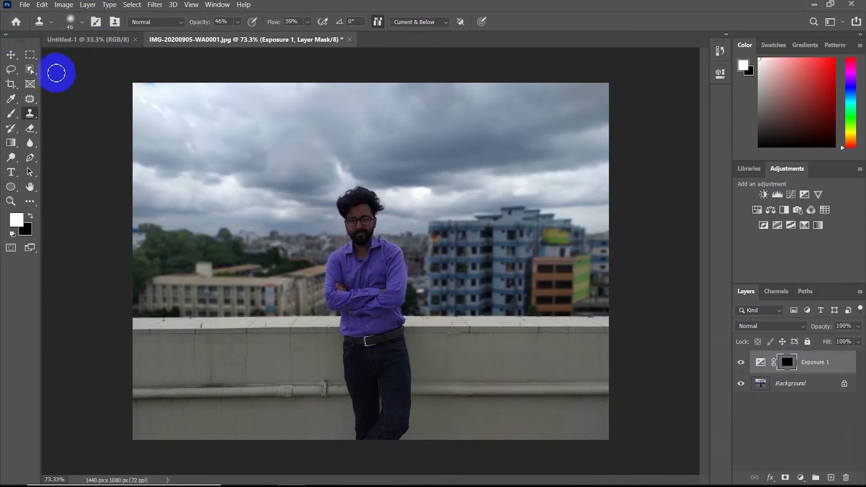
Activate the Brush tool with white as the foreground colour and reduce the brush diameter to about 69 px
click(9, 116)
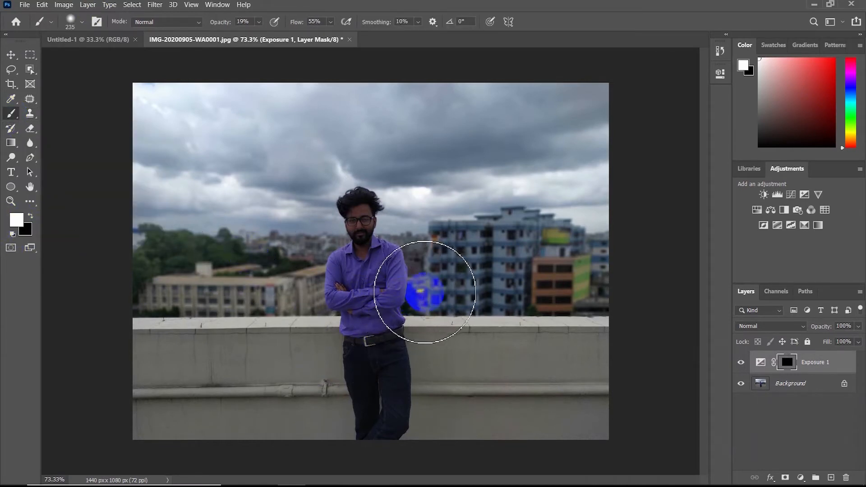
mouse_move(425, 292)
mouse_down()
mouse_move(389, 289)
mouse_move(438, 263)
mouse_move(440, 272)
mouse_move(385, 305)
mouse_move(443, 301)
mouse_move(417, 276)
mouse_up()
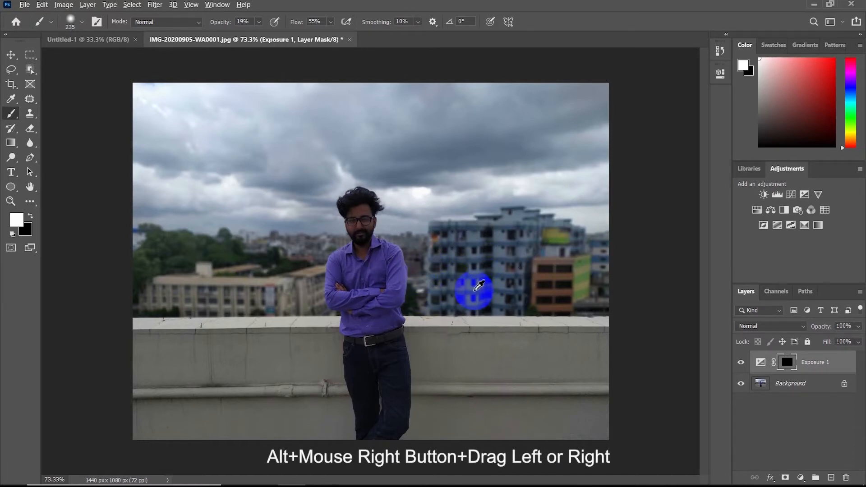
alt+right_click(474, 291)
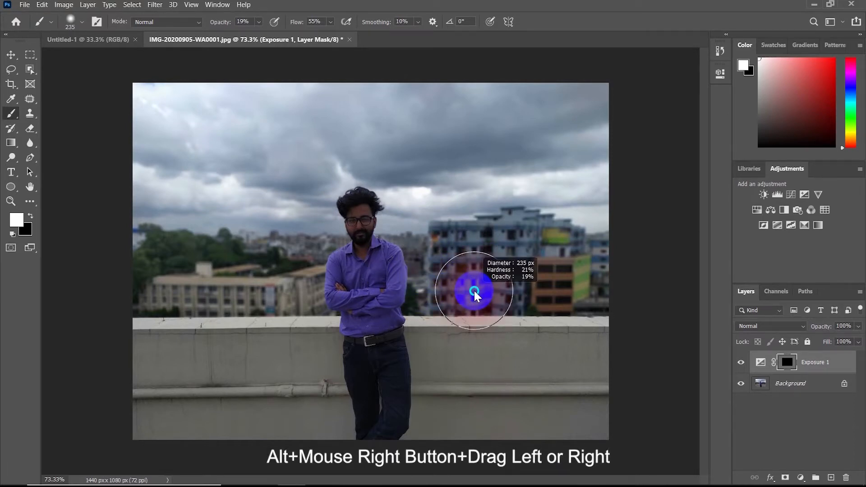
drag(474, 292, 460, 296)
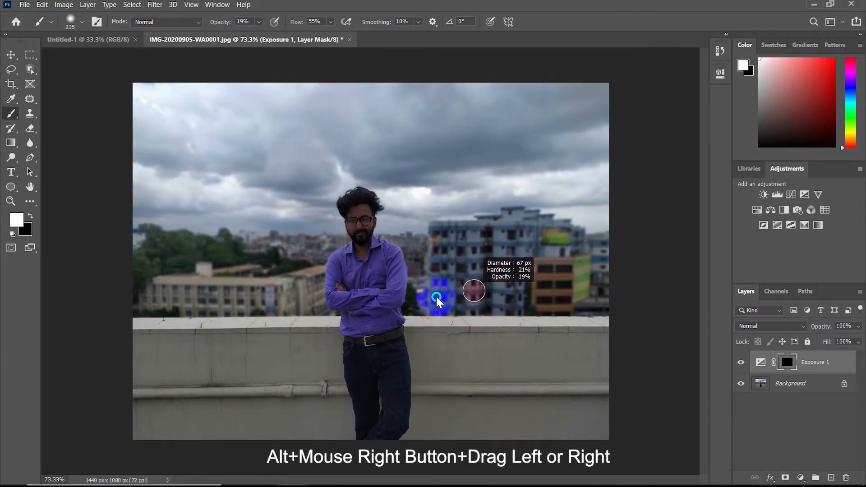
mouse_move(437, 298)
mouse_down()
mouse_move(483, 302)
mouse_move(457, 301)
mouse_up()
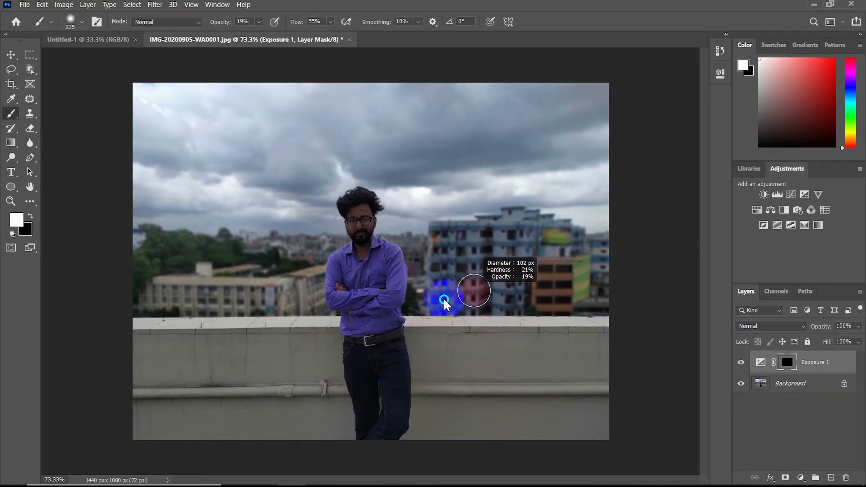
Set the brush opacity and flow to 100% and paint white on the exposure mask over the middle of the shirt
scroll(363, 304, up, 6)
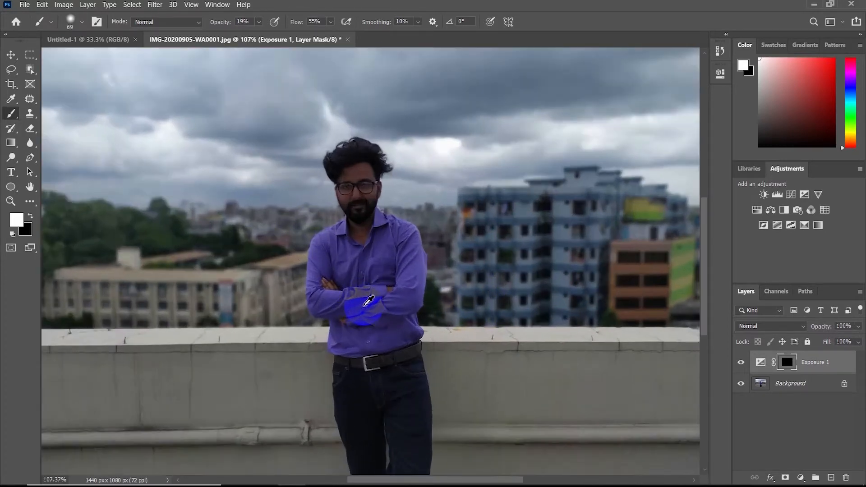
drag(328, 284, 362, 249)
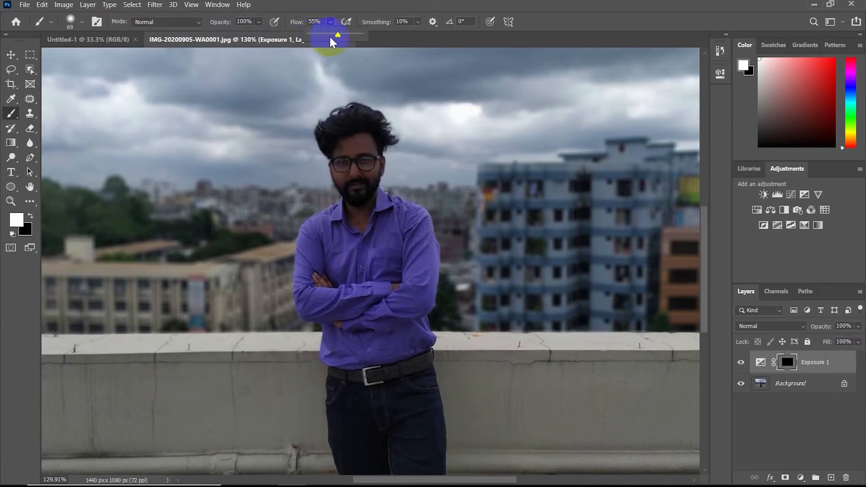
drag(356, 292, 356, 253)
right_click(362, 277)
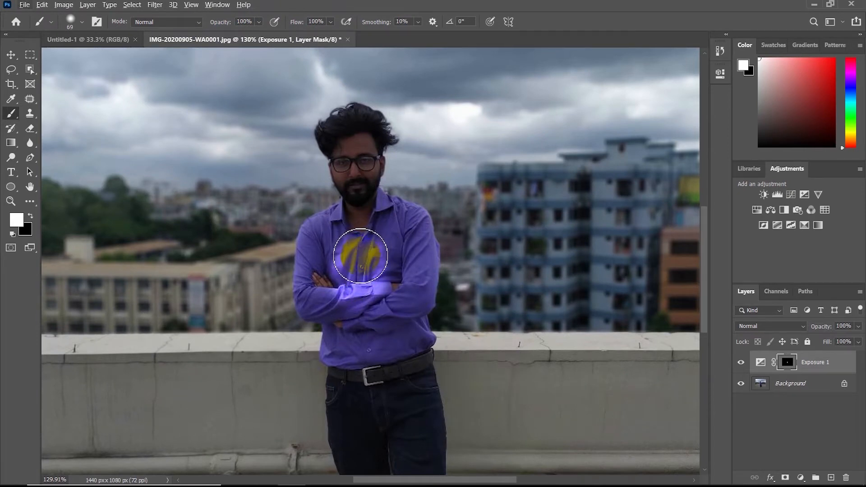
drag(363, 254, 364, 296)
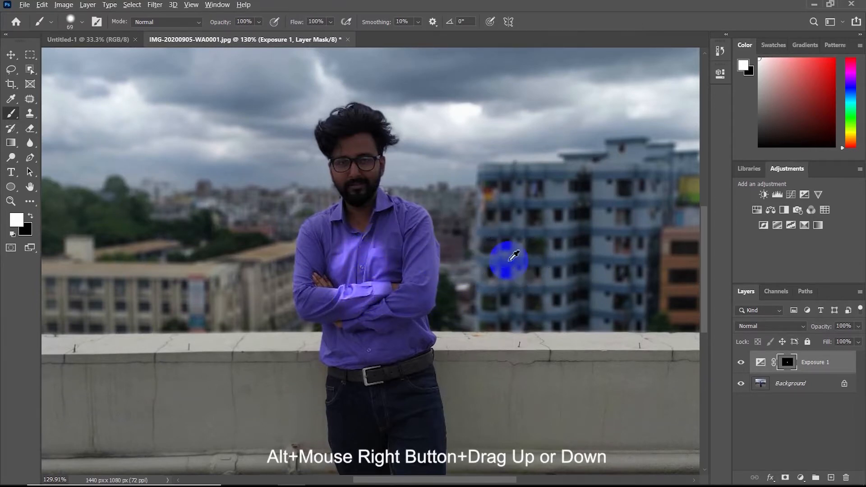
Adjust the brush hardness and paint white on the exposure mask over the shirt's chest, shoulders and sleeves
drag(510, 260, 512, 226)
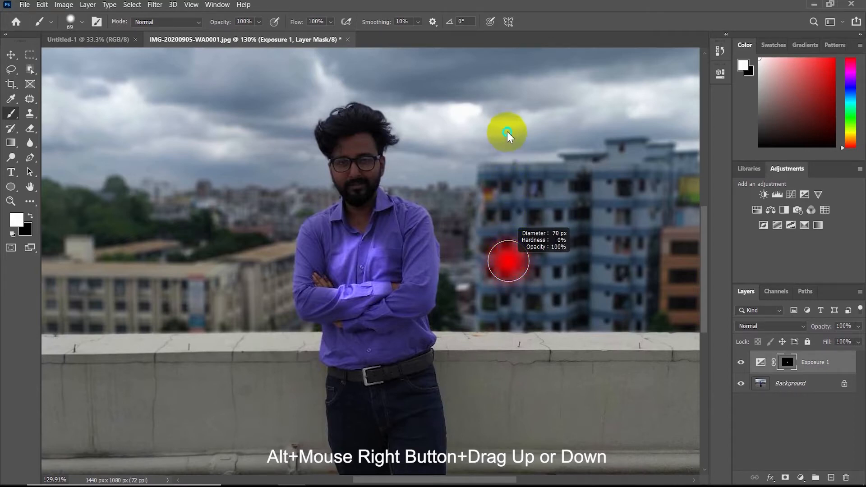
drag(507, 134, 495, 297)
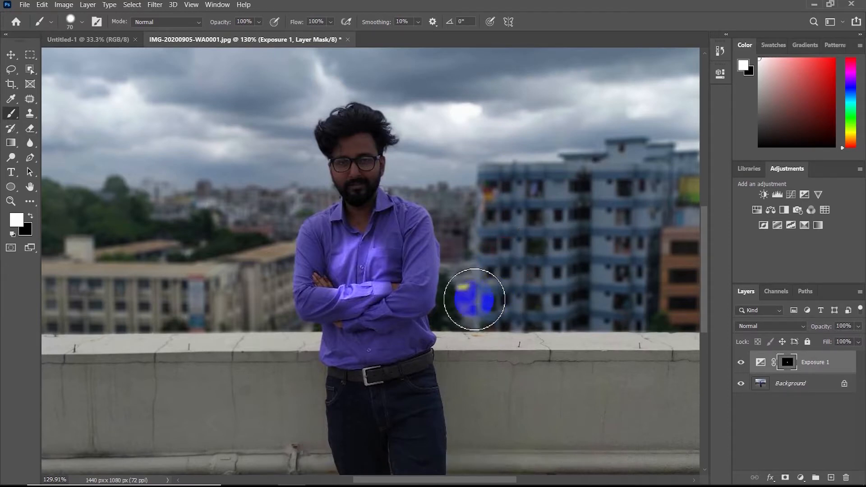
mouse_move(367, 254)
mouse_down()
mouse_move(354, 230)
mouse_move(317, 266)
mouse_move(337, 241)
mouse_move(331, 212)
mouse_move(385, 192)
mouse_move(335, 227)
mouse_move(319, 274)
mouse_move(318, 321)
mouse_move(325, 284)
mouse_up()
scroll(313, 267, up, 3)
scroll(312, 267, up, 2)
mouse_move(363, 262)
mouse_down()
mouse_move(337, 271)
mouse_move(304, 264)
mouse_move(340, 199)
mouse_move(377, 183)
mouse_move(429, 223)
mouse_move(444, 406)
mouse_move(479, 141)
mouse_move(583, 187)
mouse_move(526, 290)
mouse_move(547, 402)
mouse_move(601, 232)
mouse_move(610, 324)
mouse_move(615, 264)
mouse_up()
scroll(337, 270, up, 2)
scroll(464, 261, down, 2)
scroll(460, 237, down, 3)
Paint white on the exposure mask with a 21 px brush over the lower shirt down to the belt
mouse_move(452, 240)
mouse_down()
mouse_move(457, 155)
mouse_move(443, 162)
mouse_move(423, 222)
mouse_move(392, 190)
mouse_move(388, 248)
mouse_move(437, 234)
mouse_move(401, 226)
mouse_move(433, 195)
mouse_move(421, 205)
mouse_move(451, 208)
mouse_move(450, 224)
mouse_move(431, 238)
mouse_move(511, 233)
mouse_move(417, 248)
mouse_move(478, 250)
mouse_move(409, 252)
mouse_move(495, 248)
mouse_move(549, 221)
mouse_move(492, 201)
mouse_move(485, 172)
mouse_move(467, 180)
mouse_move(552, 171)
mouse_move(551, 189)
mouse_move(556, 150)
mouse_move(566, 148)
mouse_move(544, 239)
mouse_move(510, 281)
mouse_move(482, 343)
mouse_move(534, 222)
mouse_move(565, 216)
mouse_move(543, 222)
mouse_up()
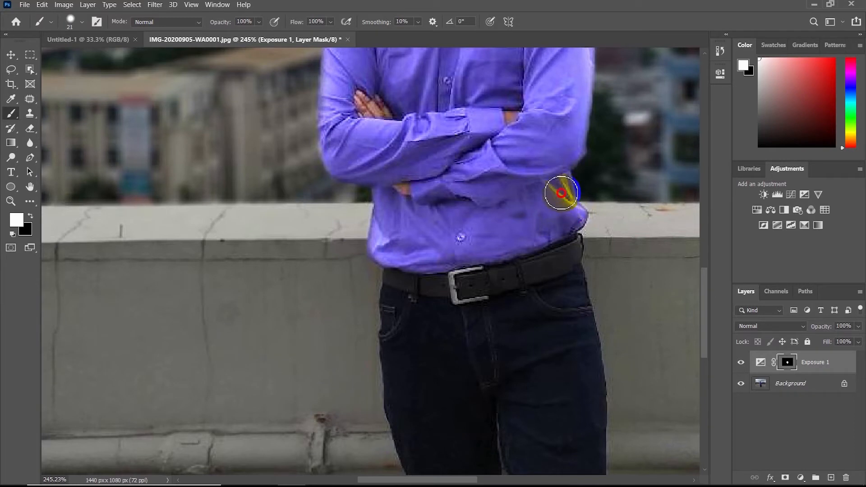
mouse_move(561, 193)
mouse_down()
mouse_move(517, 237)
mouse_move(485, 248)
mouse_up()
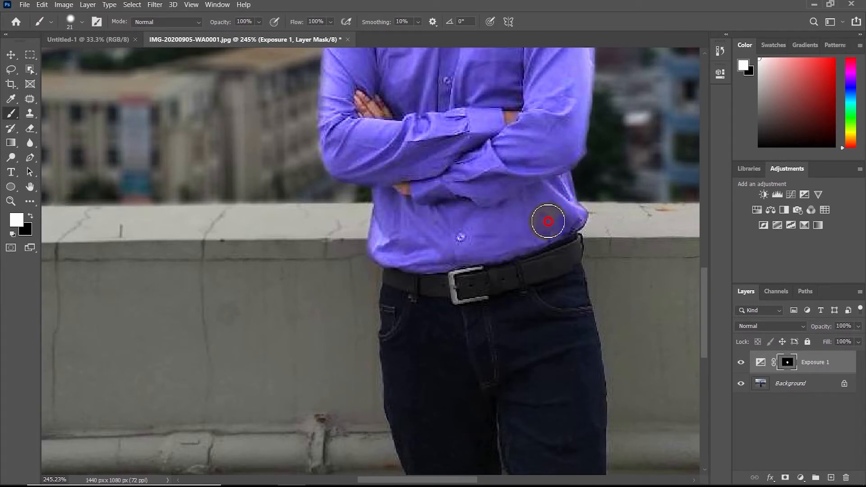
mouse_move(548, 221)
mouse_down()
mouse_move(436, 233)
mouse_move(461, 242)
mouse_move(400, 242)
mouse_move(448, 134)
mouse_up()
Enlarge the brush to 24 px and paint white on the exposure mask over the man's face and neck
scroll(449, 136, down, 2)
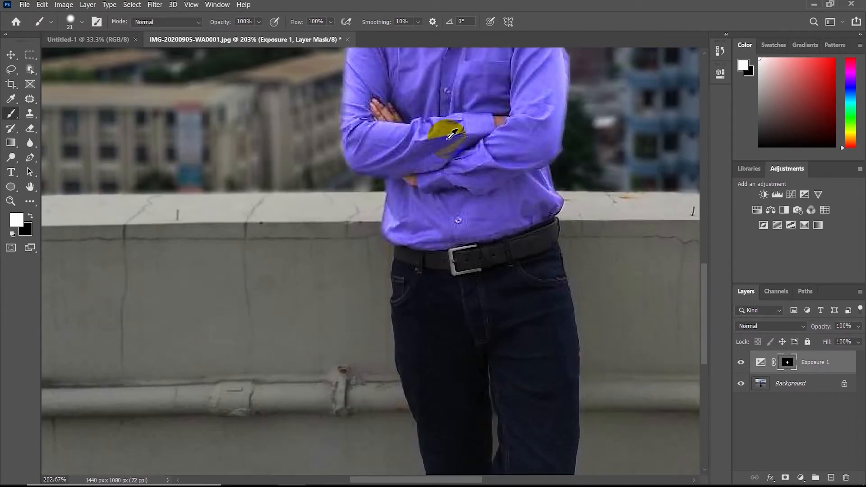
drag(702, 282, 709, 225)
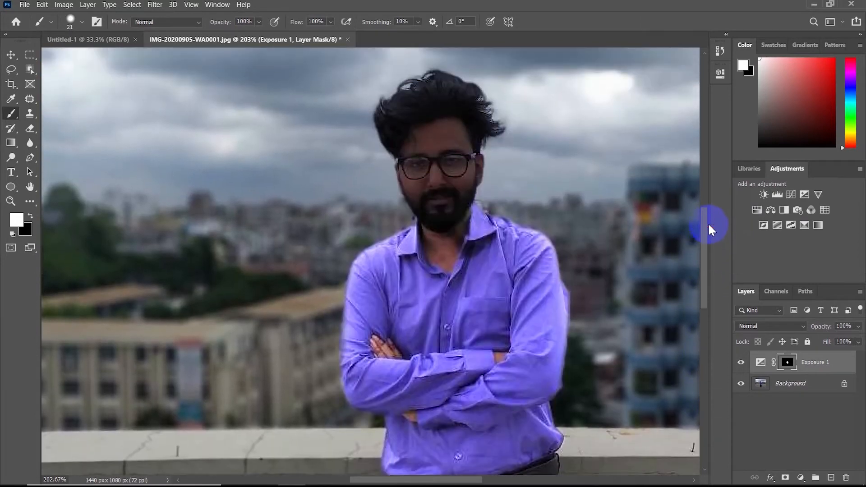
scroll(412, 114, up, 2)
mouse_move(462, 343)
mouse_down()
mouse_move(474, 317)
mouse_move(491, 323)
mouse_move(496, 314)
mouse_move(480, 281)
mouse_move(449, 277)
mouse_move(431, 313)
mouse_move(428, 220)
mouse_move(414, 245)
mouse_move(386, 149)
mouse_move(370, 139)
mouse_move(374, 147)
mouse_move(441, 105)
mouse_move(386, 116)
mouse_move(369, 128)
mouse_move(432, 97)
mouse_move(463, 96)
mouse_move(488, 125)
mouse_move(475, 93)
mouse_up()
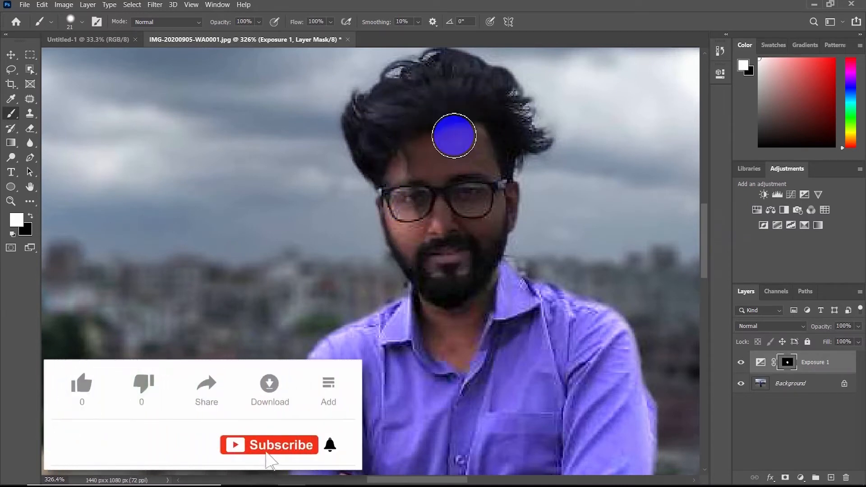
alt+drag(442, 174, 446, 108)
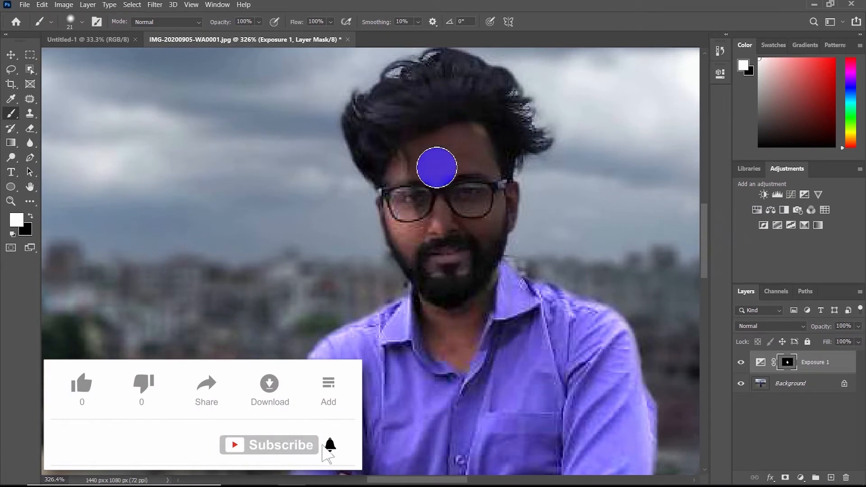
alt+drag(420, 174, 425, 175)
mouse_move(367, 145)
mouse_down()
mouse_move(430, 238)
mouse_move(454, 173)
mouse_move(439, 280)
mouse_move(467, 268)
mouse_move(478, 211)
mouse_move(467, 280)
mouse_move(490, 231)
mouse_move(480, 160)
mouse_move(449, 127)
mouse_move(436, 173)
mouse_move(412, 172)
mouse_move(423, 175)
mouse_move(422, 220)
mouse_move(463, 220)
mouse_move(436, 284)
mouse_move(459, 282)
mouse_move(446, 378)
mouse_move(431, 348)
mouse_move(379, 337)
mouse_move(359, 347)
mouse_move(410, 329)
mouse_move(497, 320)
mouse_move(514, 288)
mouse_move(602, 348)
mouse_move(415, 107)
mouse_move(453, 100)
mouse_move(484, 139)
mouse_move(491, 123)
mouse_move(493, 168)
mouse_move(485, 177)
mouse_move(471, 108)
mouse_move(492, 142)
mouse_move(480, 97)
mouse_move(463, 84)
mouse_move(422, 87)
mouse_move(363, 124)
mouse_move(441, 103)
mouse_move(483, 114)
mouse_move(498, 128)
mouse_move(467, 231)
mouse_move(447, 233)
mouse_move(428, 263)
mouse_move(410, 250)
mouse_move(461, 308)
mouse_move(461, 327)
mouse_move(466, 301)
mouse_move(477, 308)
mouse_move(440, 314)
mouse_move(456, 329)
mouse_up()
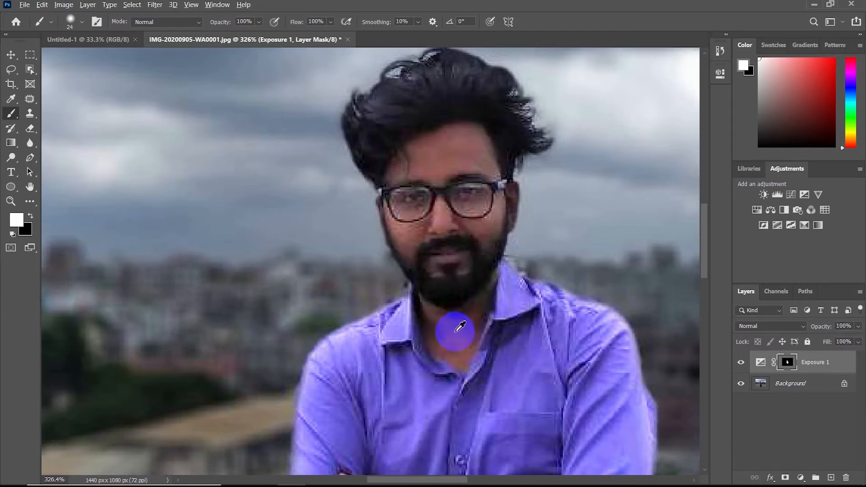
alt+scroll(473, 322, down, 3)
alt+scroll(476, 322, down, 1)
drag(493, 354, 461, 189)
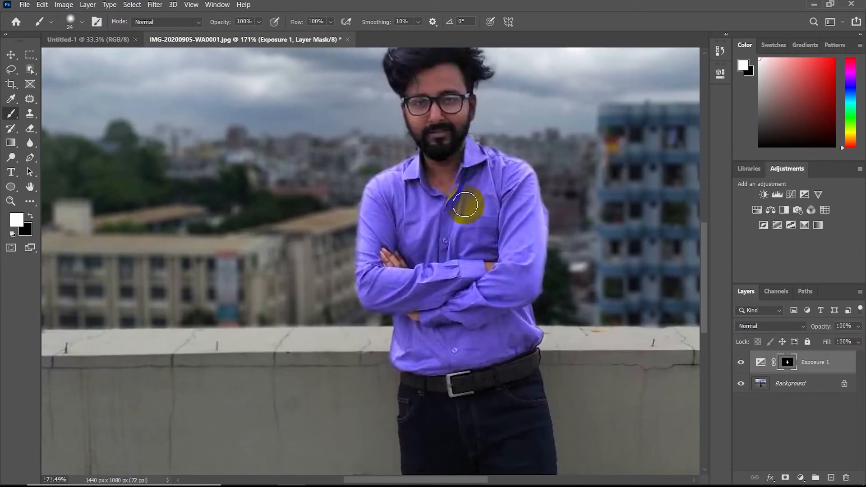
Touch up the exposure mask along the outer edge of the crossed arm's sleeve, undoing the stray stroke and painting black beside it
alt+scroll(474, 312, up, 4)
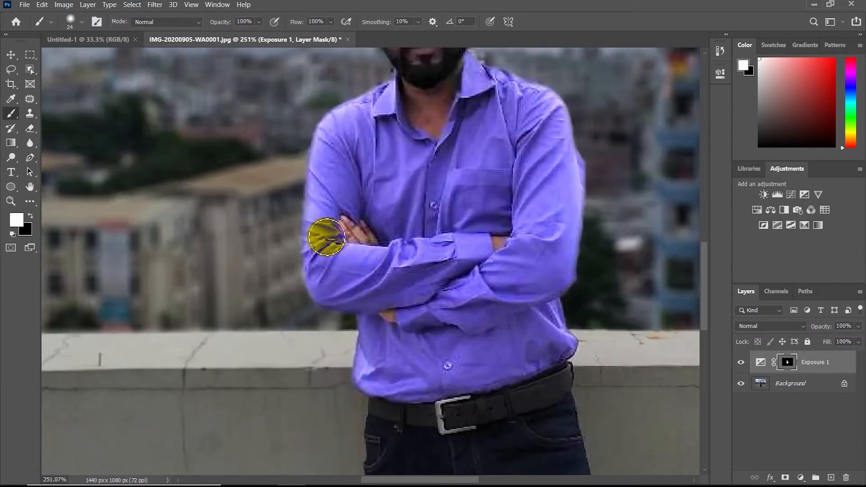
drag(316, 227, 312, 248)
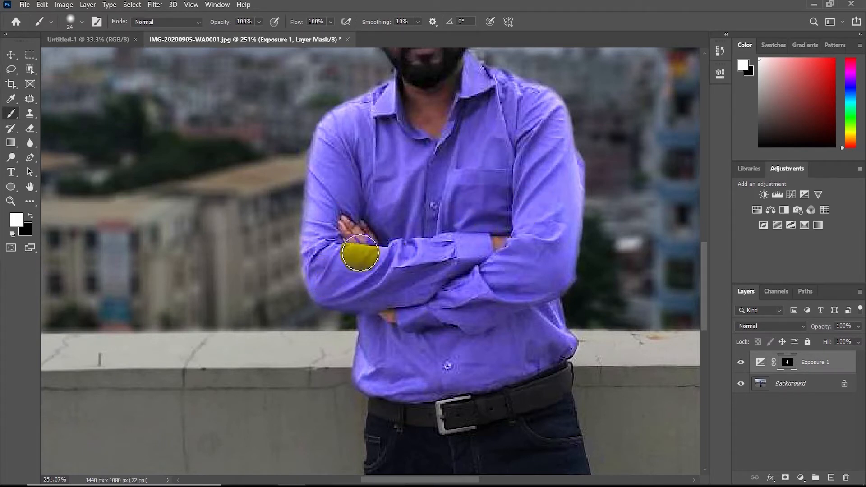
drag(315, 232, 288, 237)
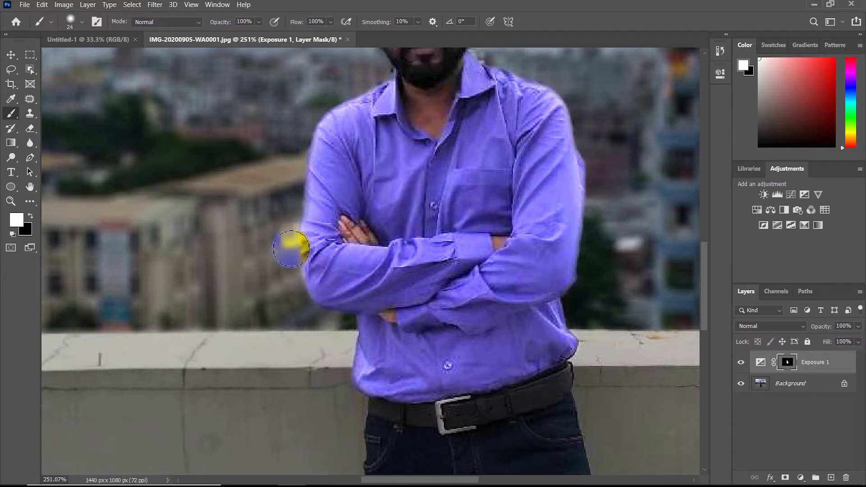
key(ctrl+z)
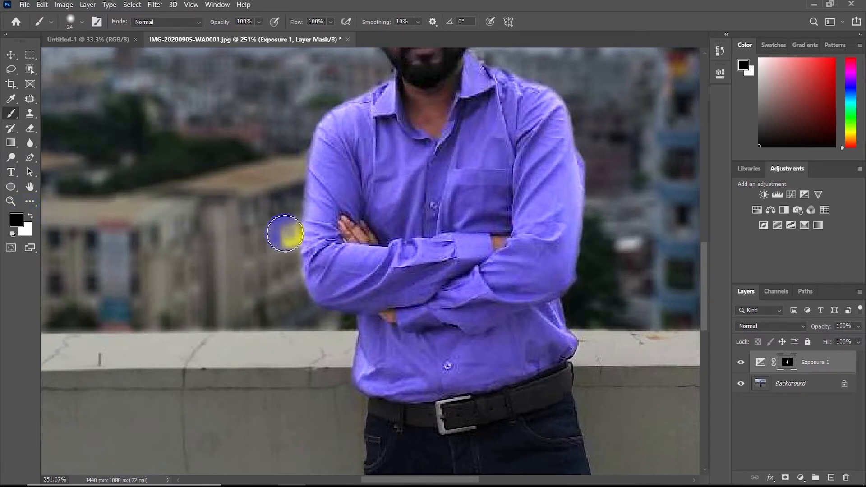
click(276, 261)
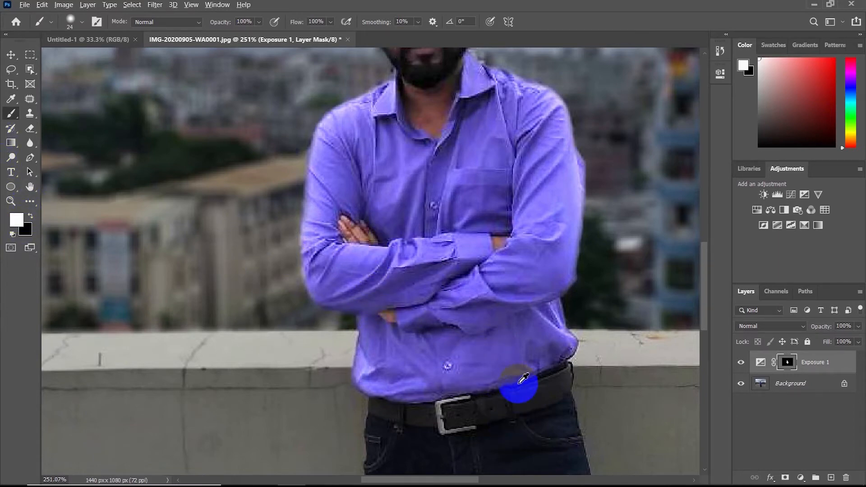
Paint white on the exposure mask over the belt and buckle, reducing the brush to 3 px for the buckle and 8 px beside it
scroll(518, 386, down, 2)
scroll(479, 426, up, 7)
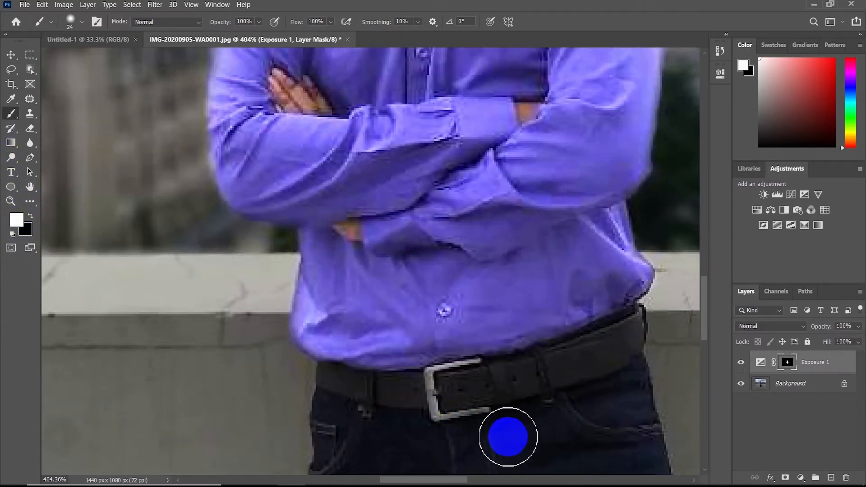
scroll(704, 315, down, 3)
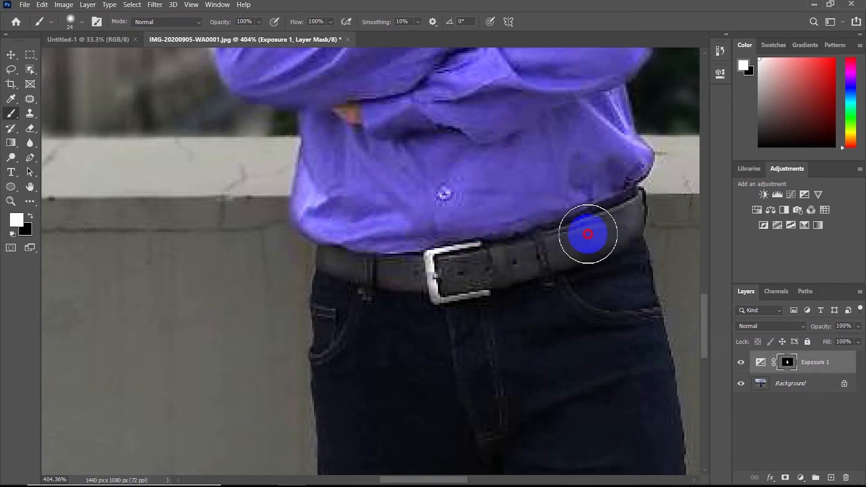
alt+drag(474, 259, 443, 268)
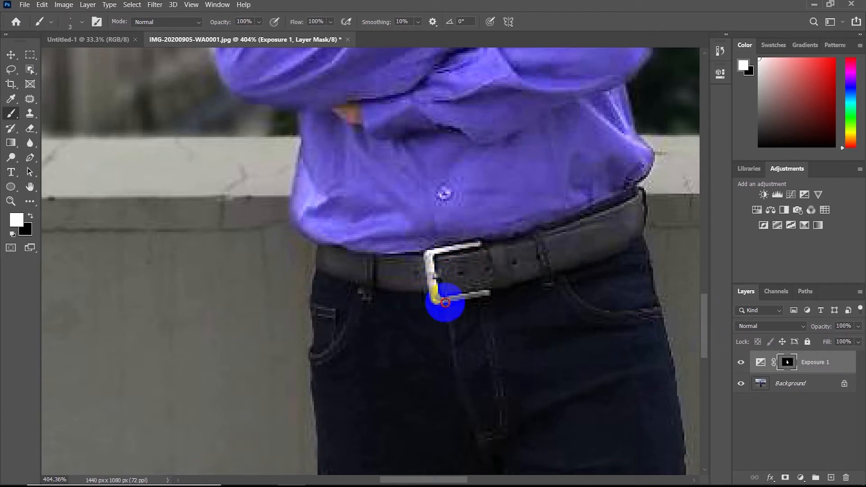
mouse_move(436, 300)
mouse_down()
mouse_move(488, 291)
mouse_move(451, 298)
mouse_up()
alt+right_click(457, 275)
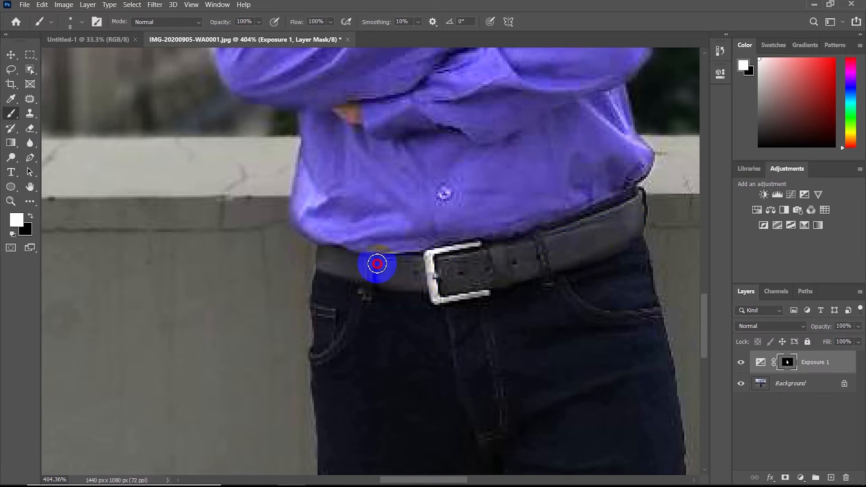
Enlarge the brush to 49 px and paint white on the exposure mask over the trousers, undoing the spill onto the wall, and retouch the face
key(ctrl+0)
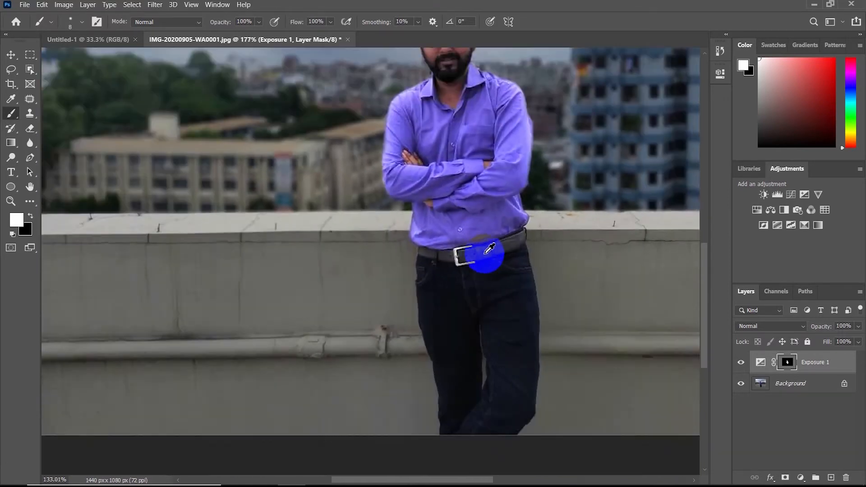
scroll(378, 401, up, 5)
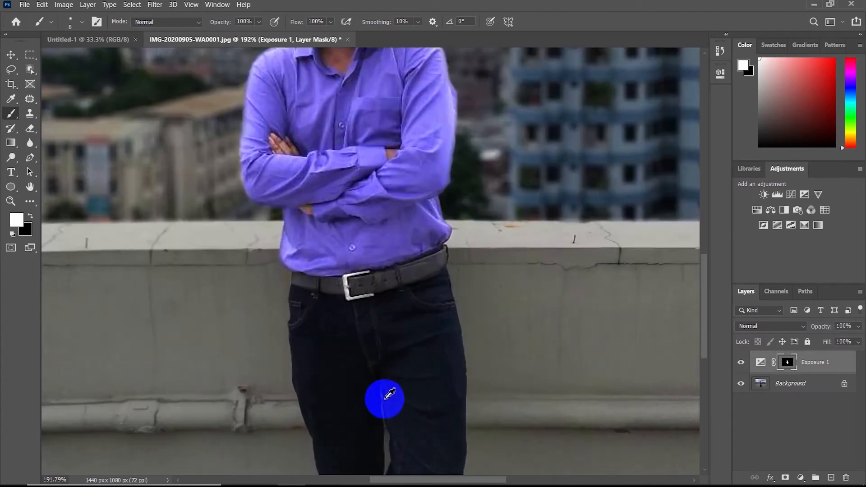
drag(387, 367, 410, 367)
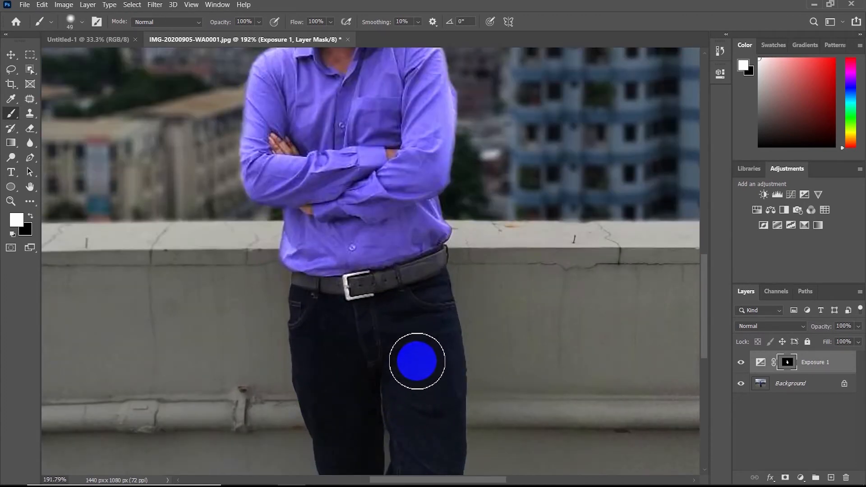
mouse_move(428, 399)
mouse_down()
mouse_move(441, 414)
mouse_move(332, 441)
mouse_move(364, 397)
mouse_move(440, 399)
mouse_move(433, 332)
mouse_move(344, 367)
mouse_move(442, 421)
mouse_move(363, 393)
mouse_move(433, 418)
mouse_move(499, 403)
mouse_up()
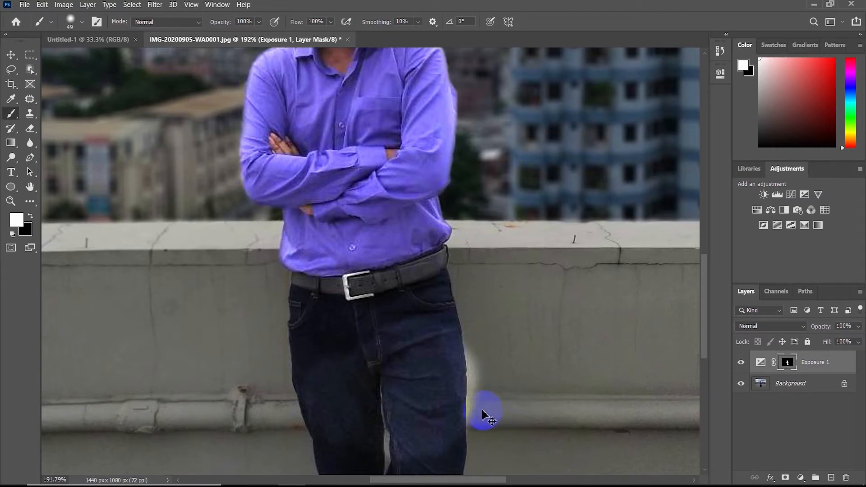
key(ctrl+z)
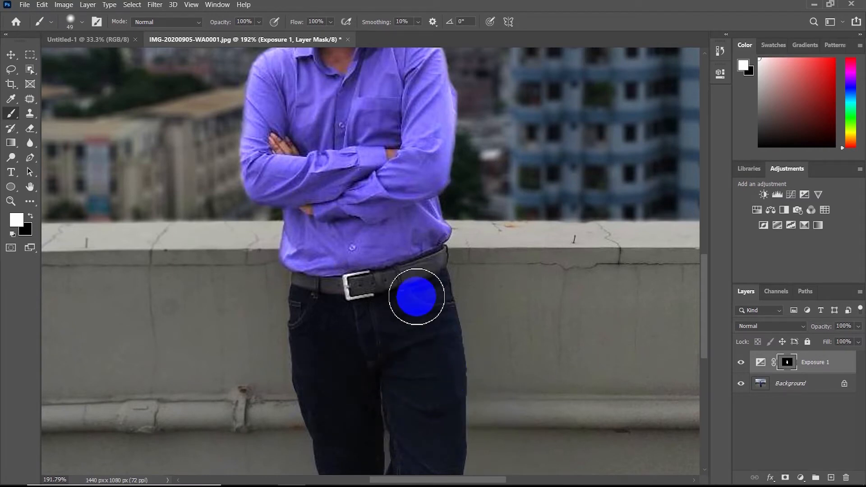
scroll(417, 296, down, 3)
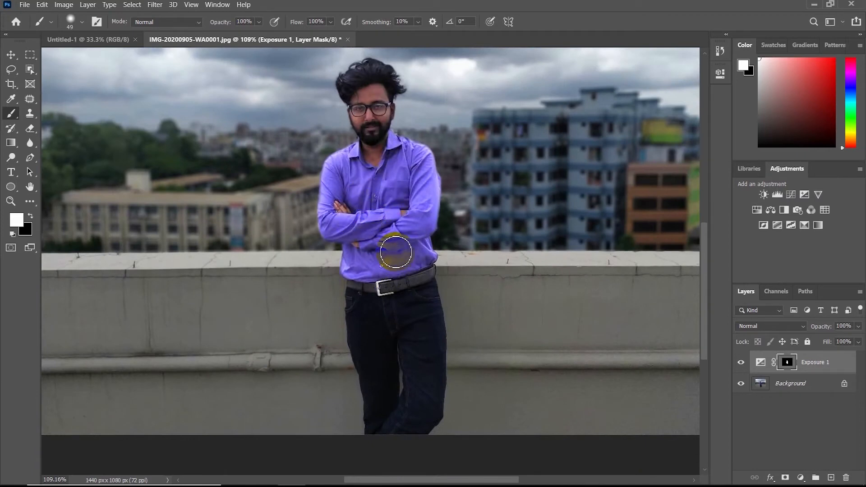
drag(373, 127, 374, 113)
Toggle the visibility of the Exposure 1 layer several times to compare the portrait before and after brightening
scroll(444, 235, down, 7)
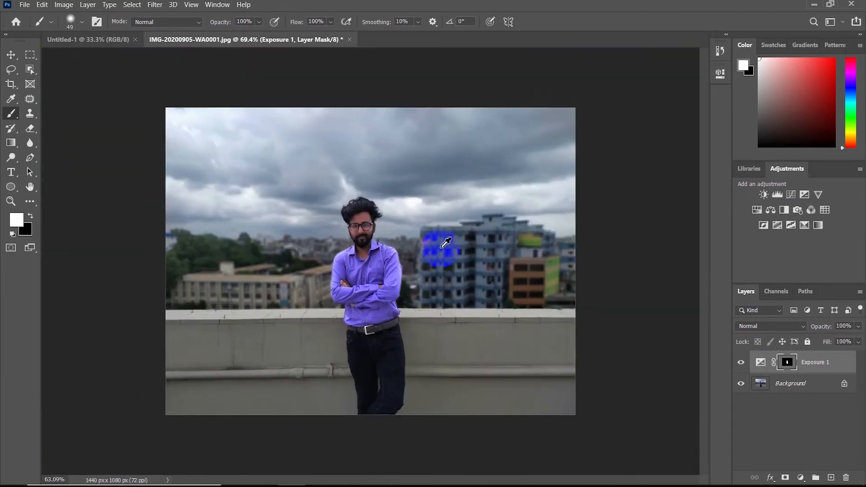
scroll(338, 284, up, 5)
scroll(343, 284, up, 1)
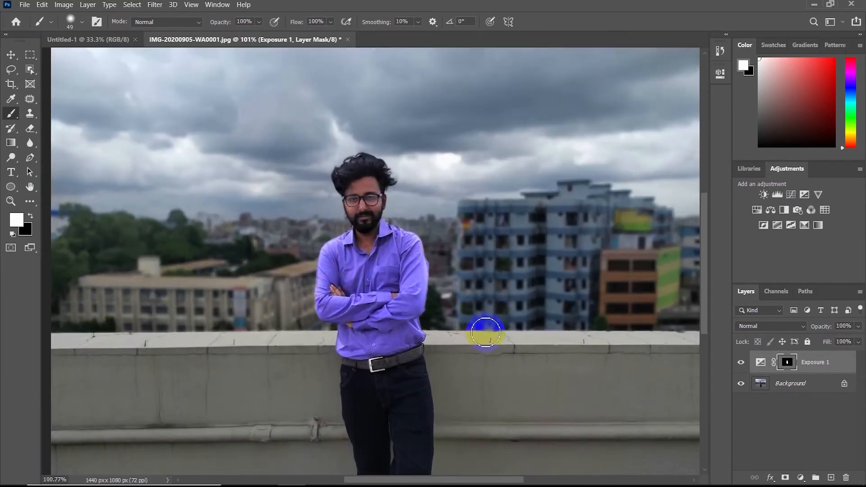
click(741, 367)
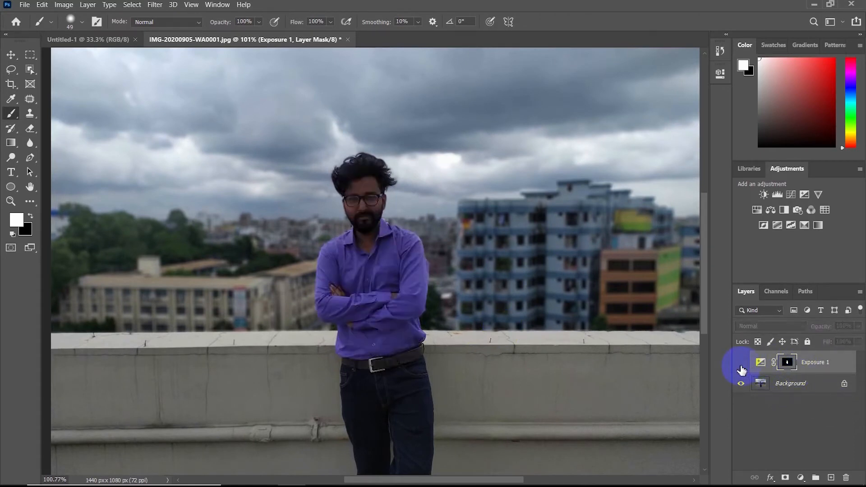
click(741, 364)
click(741, 365)
click(741, 365)
click(741, 364)
click(741, 364)
scroll(353, 298, down, 3)
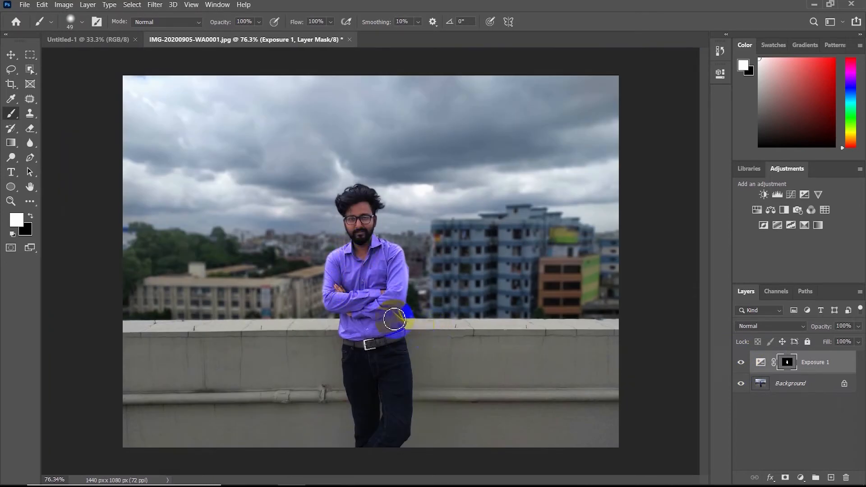
scroll(394, 320, up, 2)
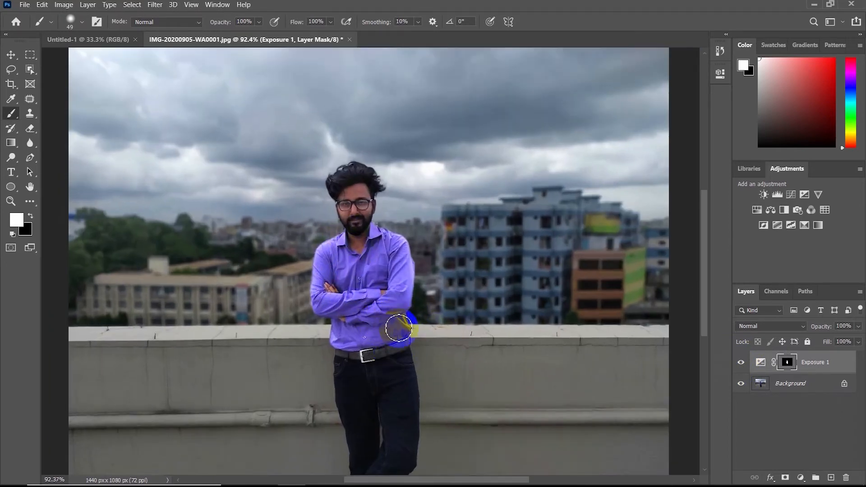
Add a Hue/Saturation adjustment layer directly above the Background layer
click(774, 387)
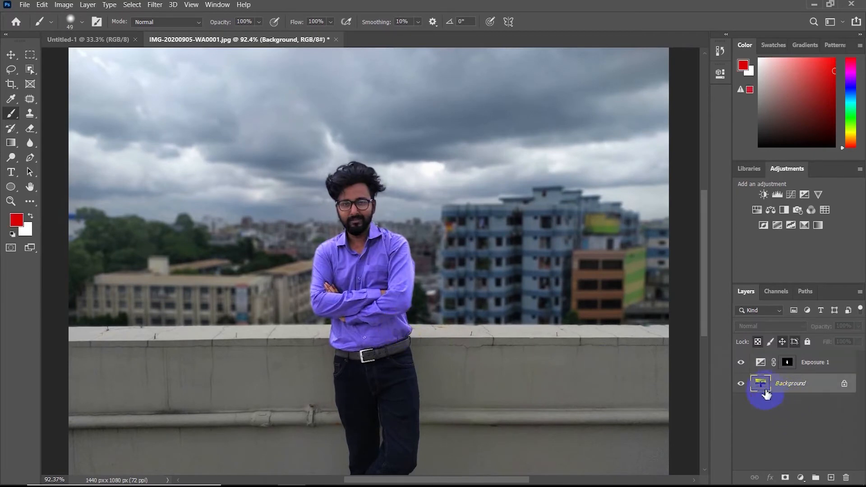
scroll(386, 318, up, 1)
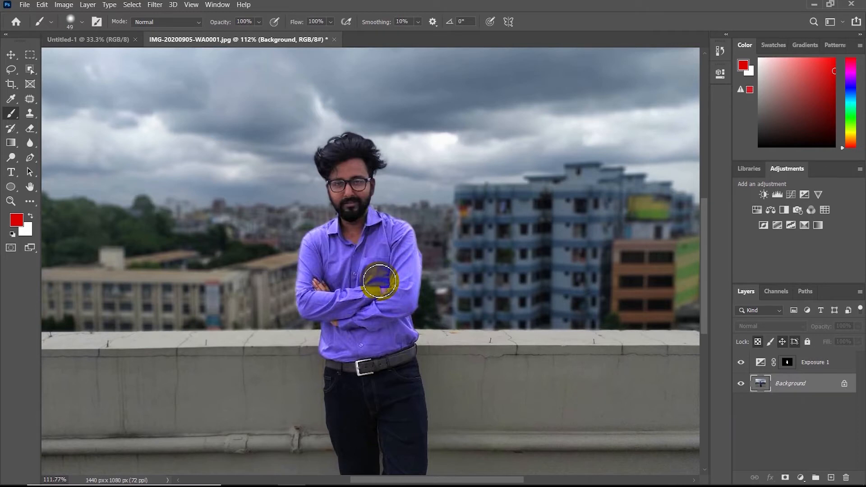
scroll(381, 289, down, 3)
scroll(379, 283, up, 2)
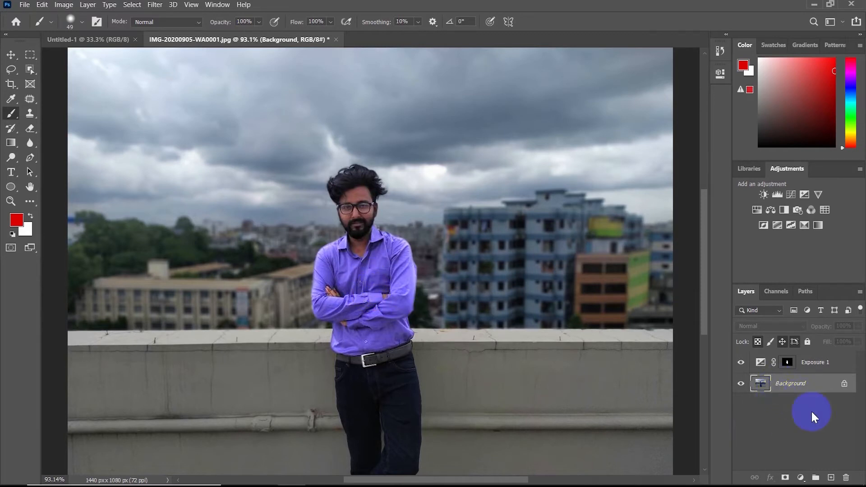
click(800, 479)
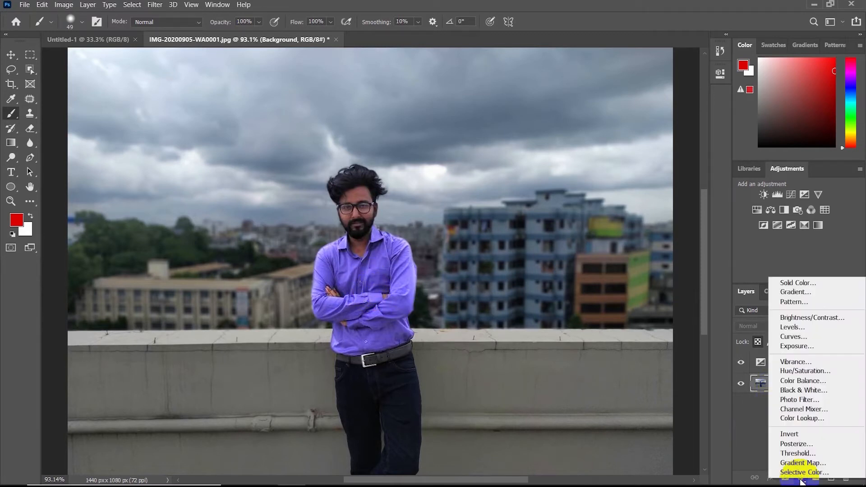
click(794, 371)
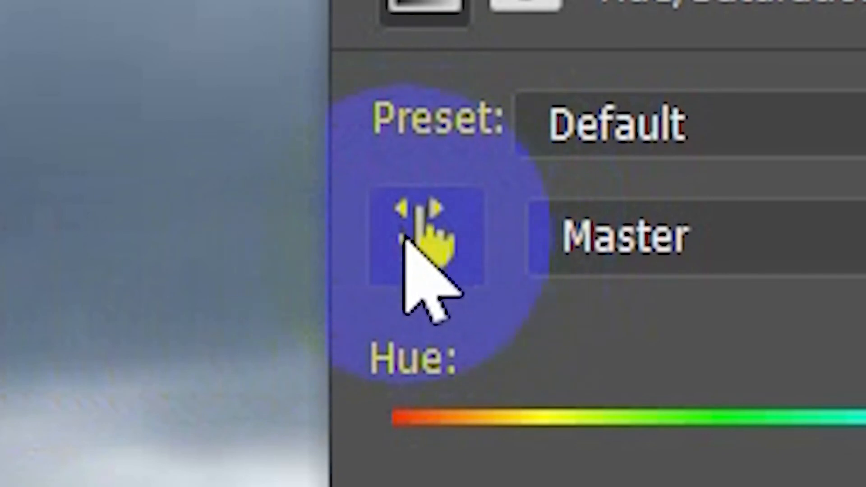
Sample the shirt to target the Blues range, and set its hue to +18 and its saturation to -8
click(422, 239)
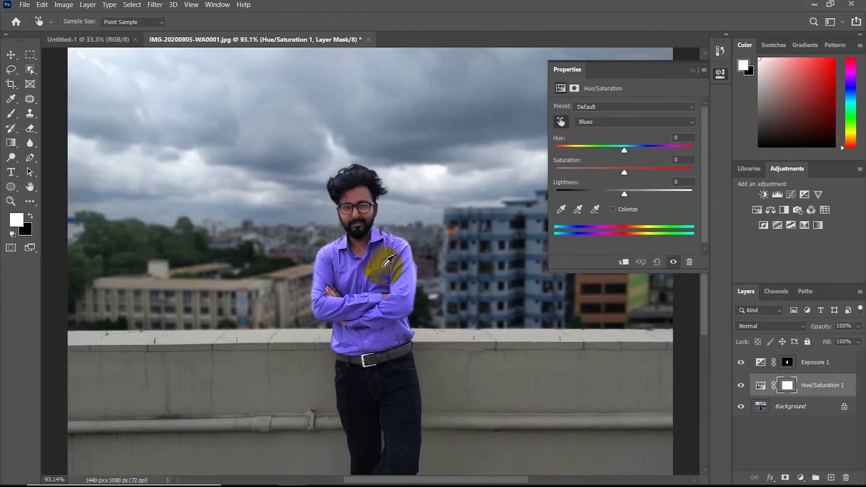
click(385, 263)
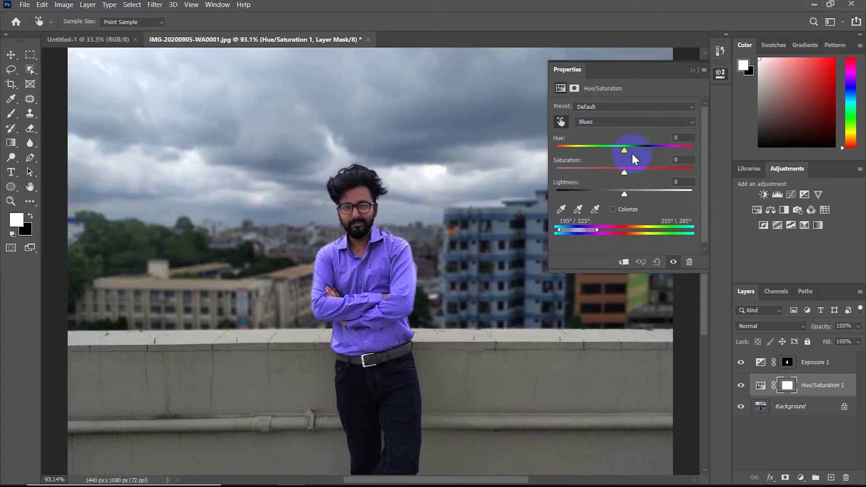
drag(624, 152, 639, 151)
mouse_move(532, 192)
mouse_down()
mouse_move(542, 193)
mouse_move(513, 191)
mouse_move(530, 191)
mouse_up()
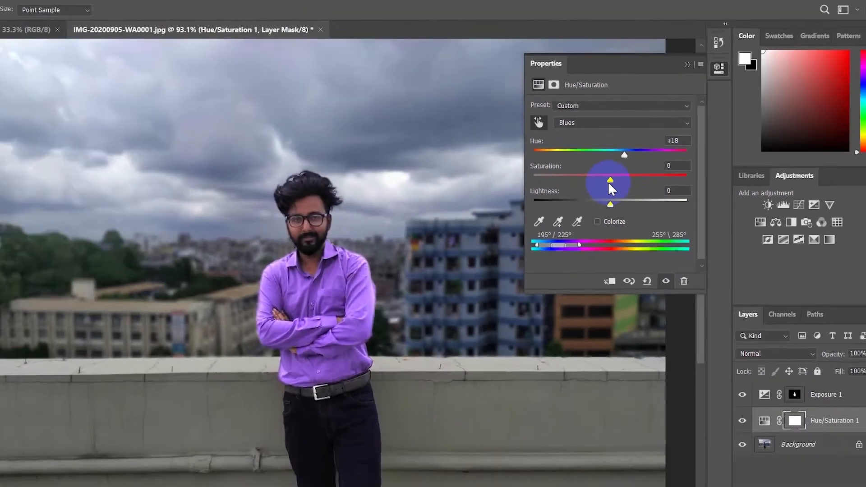
drag(393, 299, 374, 299)
drag(610, 180, 626, 179)
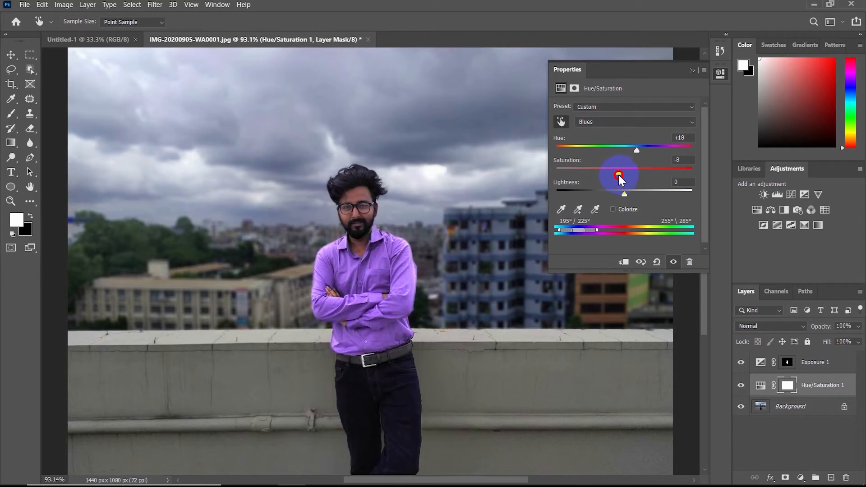
click(690, 72)
Toggle the visibility of the Hue/Saturation 1 layer several times to compare the shirt and background colours
scroll(401, 276, down, 2)
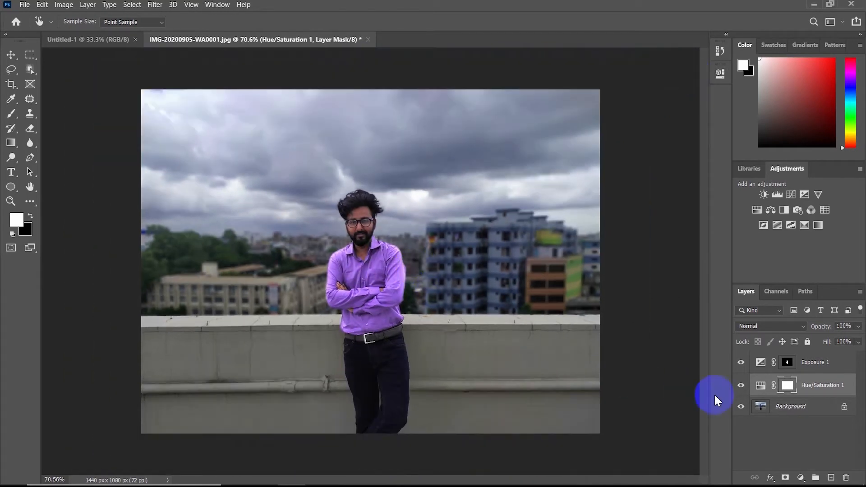
click(741, 387)
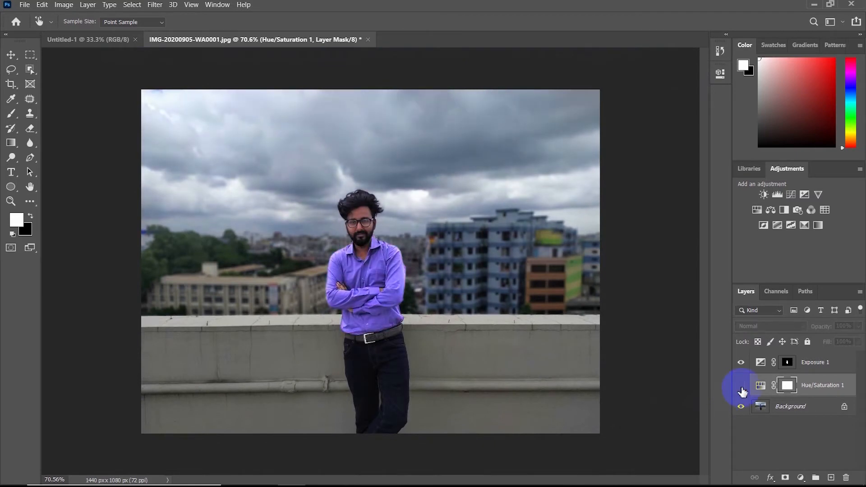
click(741, 386)
click(348, 258)
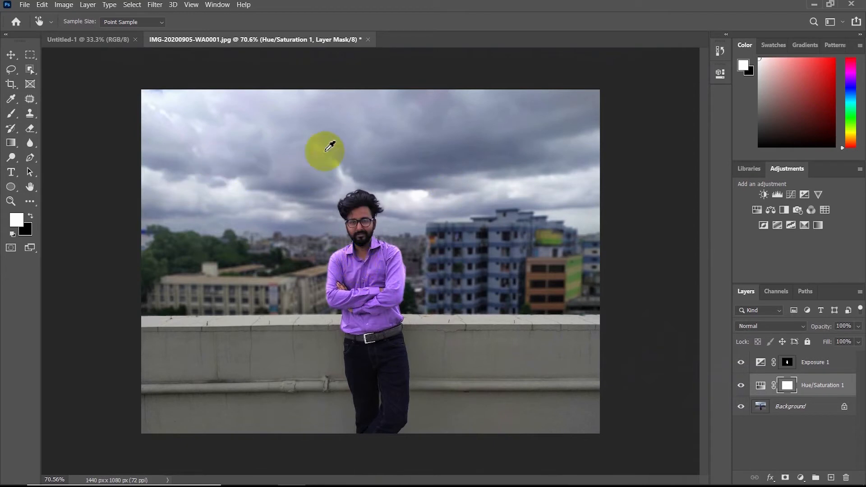
click(741, 385)
click(741, 386)
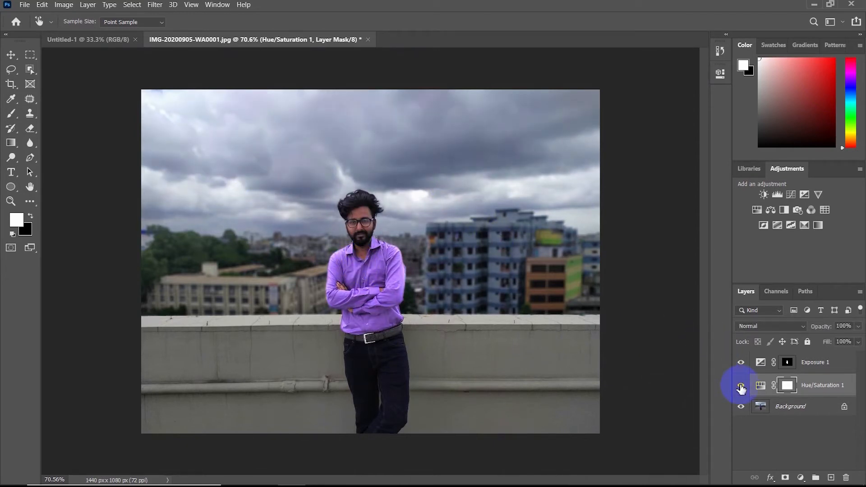
click(741, 386)
click(741, 386)
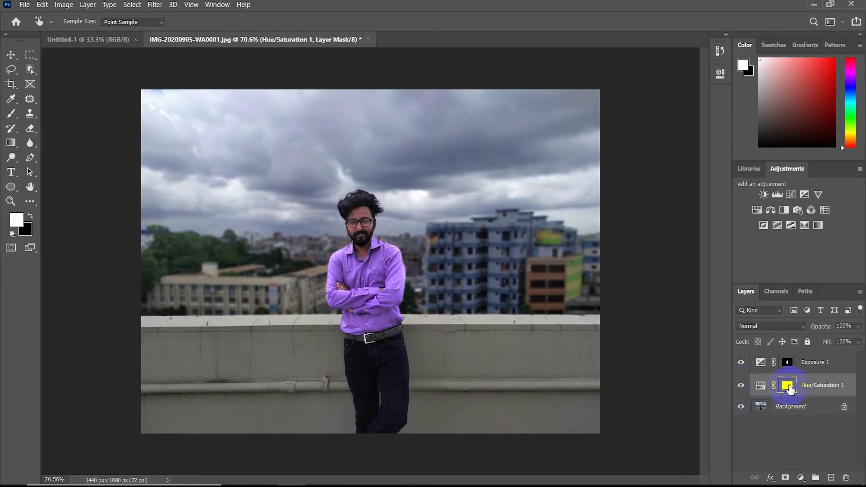
Paint black with a 119 px brush on the Hue/Saturation 1 mask over the sky and the blue buildings
click(11, 114)
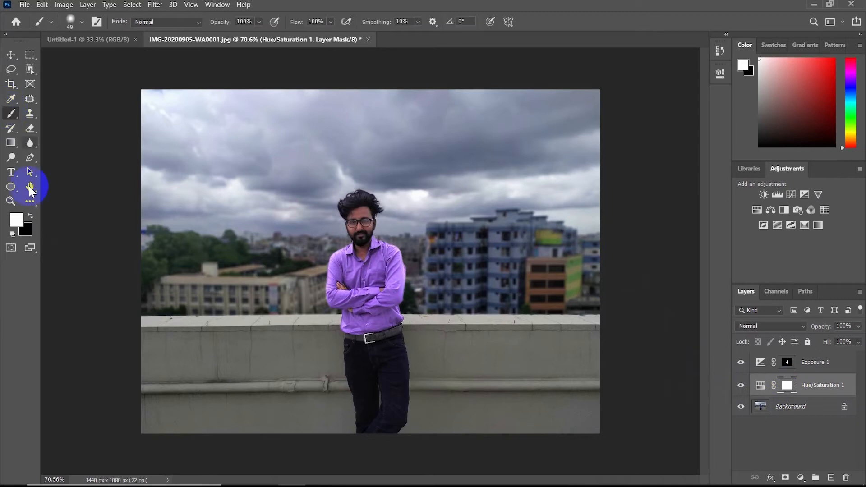
click(30, 216)
drag(196, 259, 265, 264)
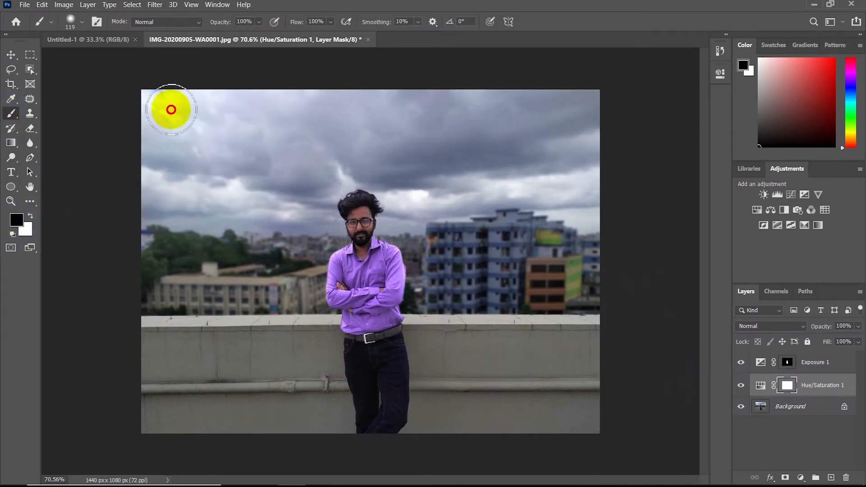
mouse_move(171, 110)
mouse_down()
mouse_move(243, 118)
mouse_move(149, 88)
mouse_move(315, 107)
mouse_move(249, 163)
mouse_move(285, 194)
mouse_move(170, 163)
mouse_move(220, 150)
mouse_move(365, 165)
mouse_move(296, 158)
mouse_move(301, 193)
mouse_move(360, 242)
mouse_move(402, 189)
mouse_move(400, 180)
mouse_move(453, 166)
mouse_up()
mouse_move(562, 118)
mouse_down()
mouse_move(460, 181)
mouse_move(437, 239)
mouse_move(496, 234)
mouse_move(570, 269)
mouse_up()
mouse_move(579, 290)
mouse_down()
mouse_move(539, 222)
mouse_move(547, 196)
mouse_up()
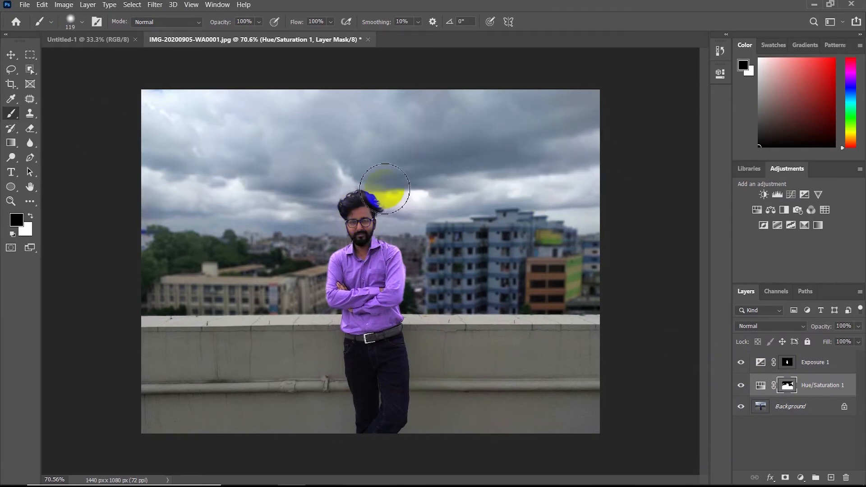
Select the Exposure 1 layer, switch to Chrome and open the copied freeimages.com link to blue-sky-and-clouds-1400674.jpg
click(811, 370)
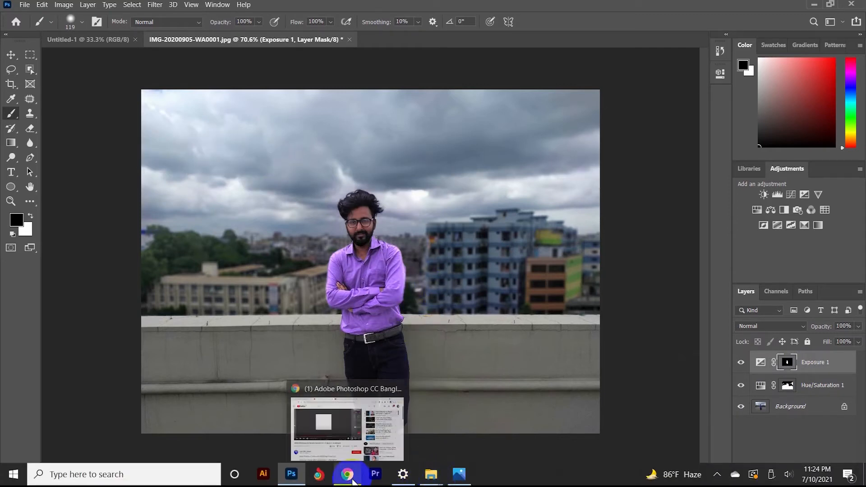
click(350, 478)
click(388, 8)
click(420, 7)
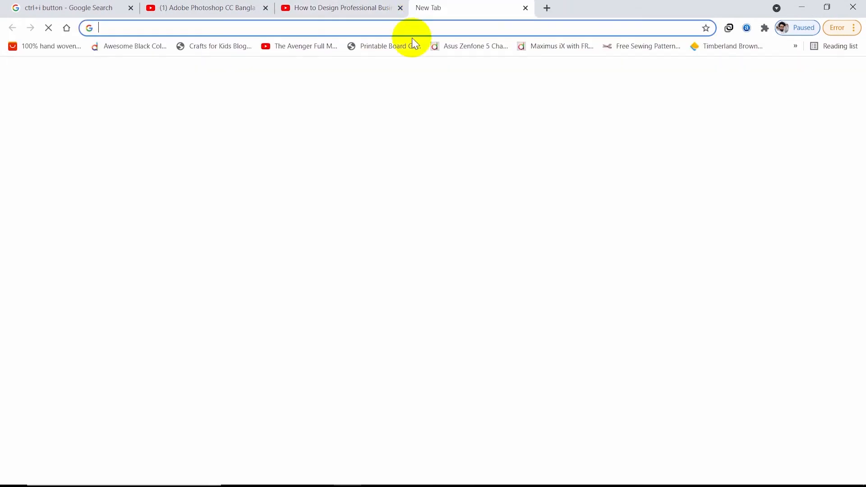
click(400, 7)
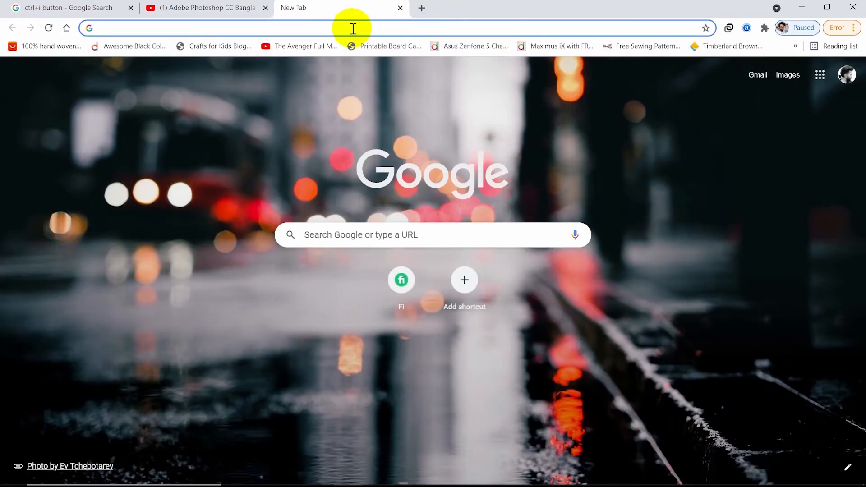
key(ctrl+v)
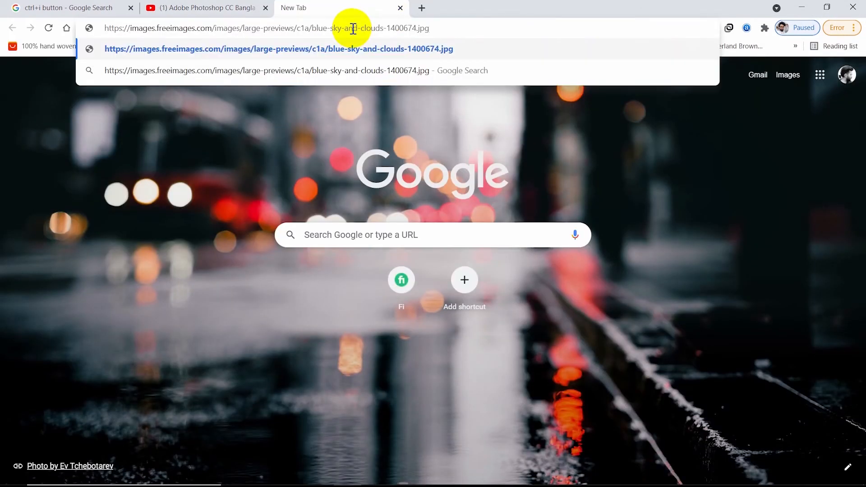
key(Return)
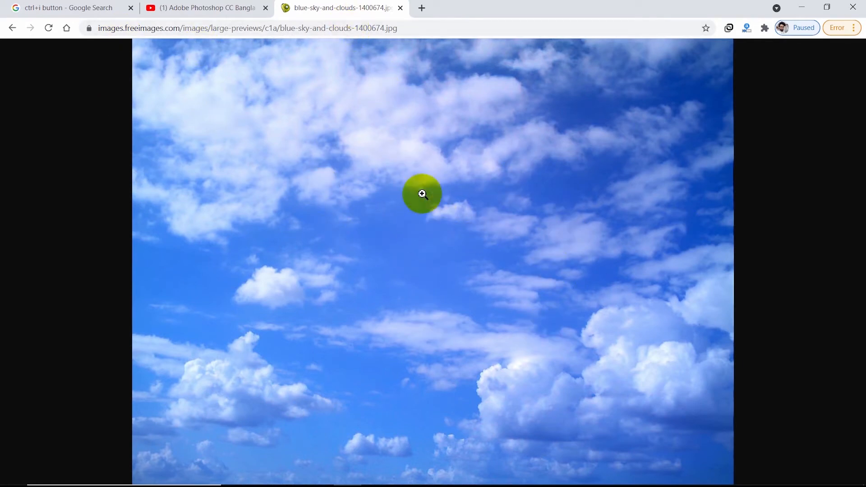
Copy the blue sky image, switch back to Photoshop and paste it as a new layer above Exposure 1
right_click(406, 202)
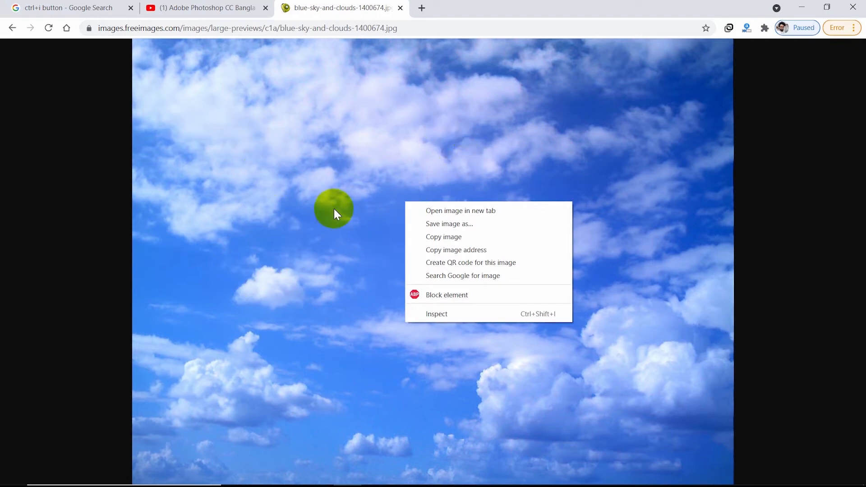
right_click(333, 164)
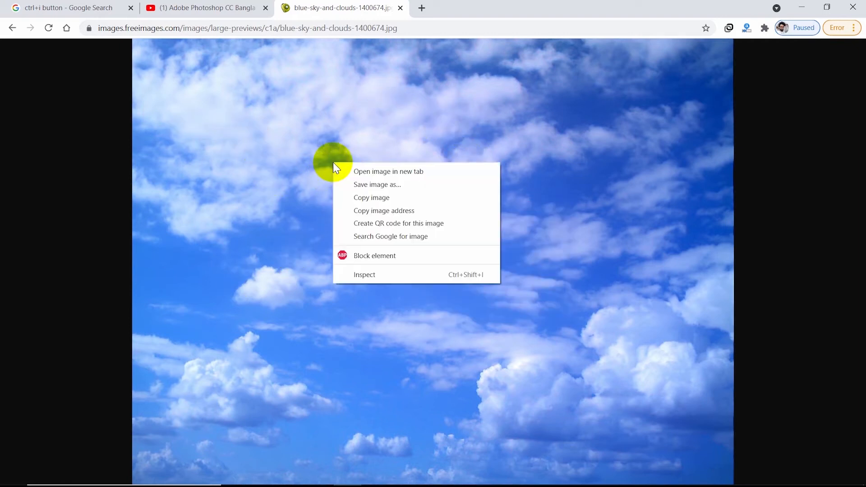
click(361, 198)
mouse_move(489, 469)
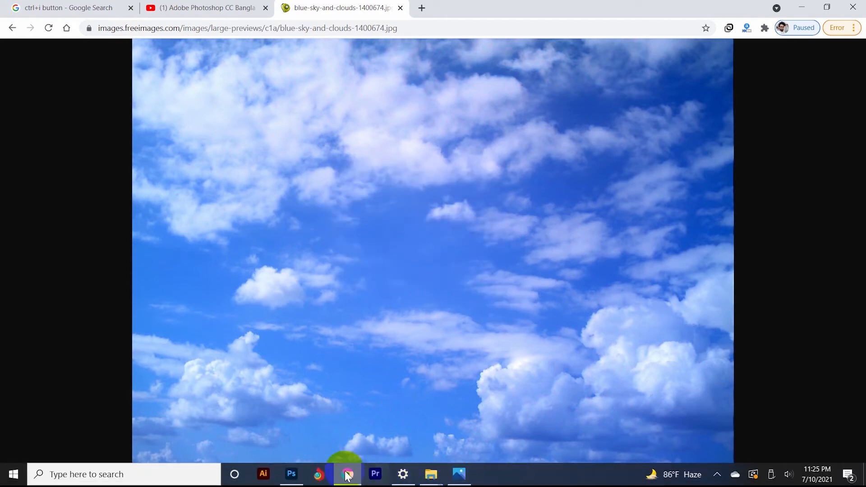
click(291, 473)
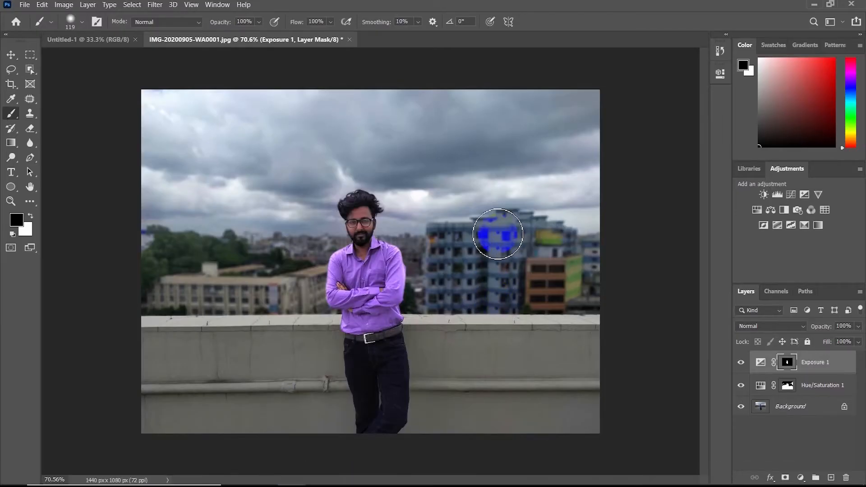
key(ctrl+v)
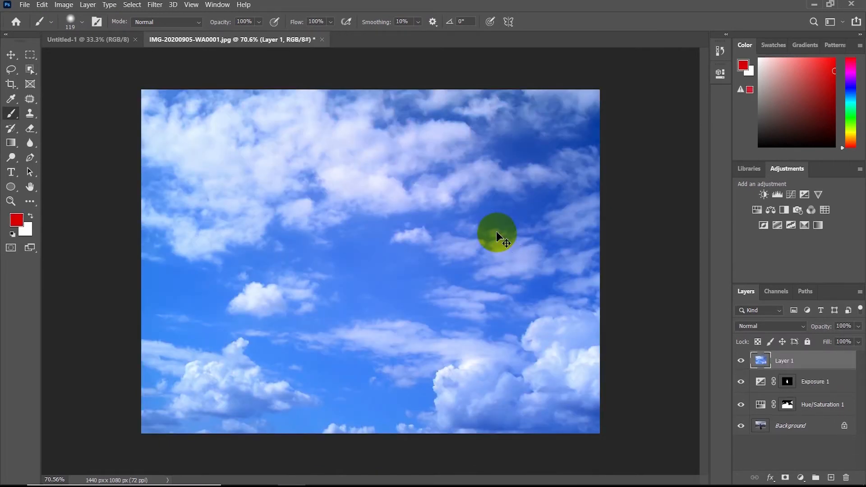
Scale the pasted sky layer down proportionally to about 90.4% with Free Transform, keeping its upper-left corner fixed
key(ctrl+t)
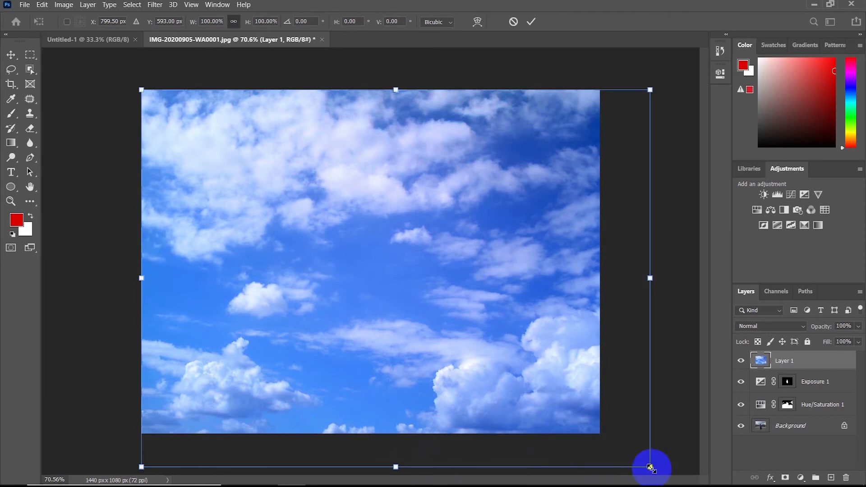
mouse_move(649, 467)
mouse_down()
mouse_move(522, 347)
mouse_move(622, 406)
mouse_up()
key(Return)
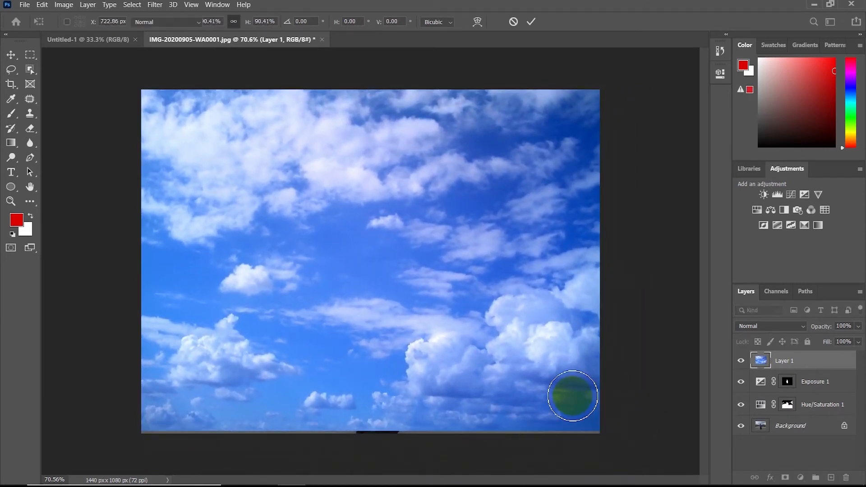
Set the sky layer to 70% opacity and paint black on a new layer mask over the man's body, buildings and wall with a 162 px brush
click(785, 357)
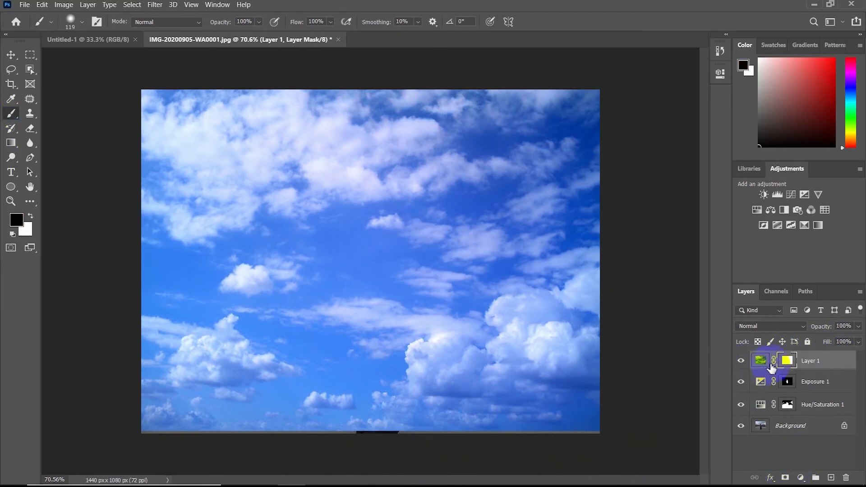
click(842, 341)
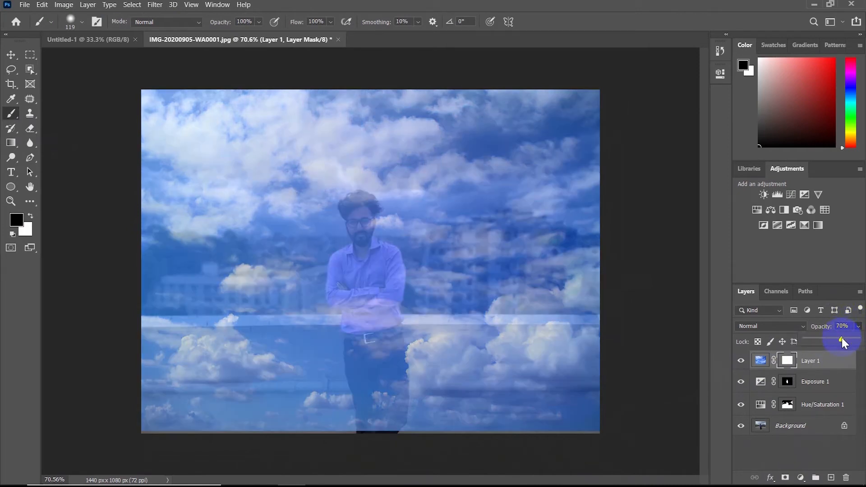
click(5, 118)
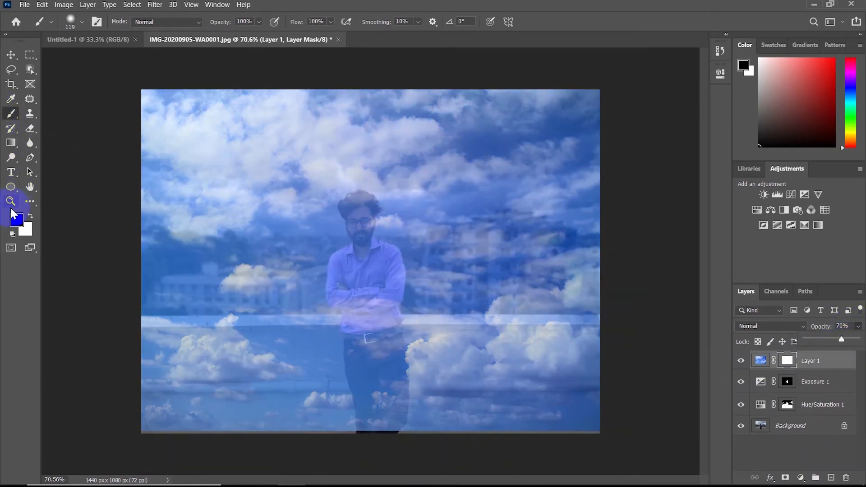
click(160, 253)
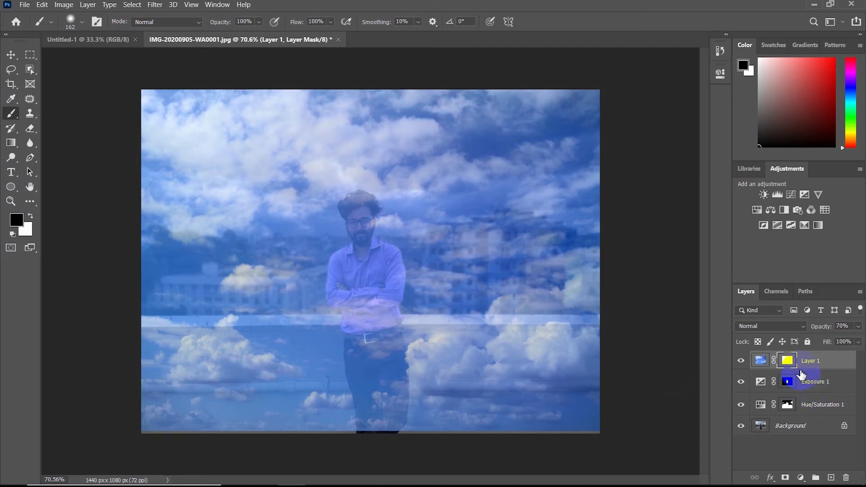
mouse_move(145, 386)
mouse_down()
mouse_move(355, 429)
mouse_move(424, 428)
mouse_move(284, 411)
mouse_move(634, 431)
mouse_move(211, 400)
mouse_move(383, 396)
mouse_move(27, 369)
mouse_move(382, 387)
mouse_move(18, 352)
mouse_move(193, 366)
mouse_move(360, 351)
mouse_move(247, 345)
mouse_move(338, 341)
mouse_move(167, 337)
mouse_move(478, 360)
mouse_move(592, 379)
mouse_move(612, 395)
mouse_move(553, 364)
mouse_move(214, 322)
mouse_move(512, 317)
mouse_move(295, 303)
mouse_move(273, 290)
mouse_move(183, 283)
mouse_move(133, 306)
mouse_move(148, 297)
mouse_move(182, 323)
mouse_move(161, 322)
mouse_move(181, 264)
mouse_move(156, 242)
mouse_move(173, 229)
mouse_move(145, 260)
mouse_move(238, 250)
mouse_move(545, 284)
mouse_move(456, 298)
mouse_move(624, 326)
mouse_move(551, 296)
mouse_move(343, 275)
mouse_move(506, 249)
mouse_move(404, 248)
mouse_move(508, 238)
mouse_move(439, 235)
mouse_move(577, 238)
mouse_move(549, 244)
mouse_up()
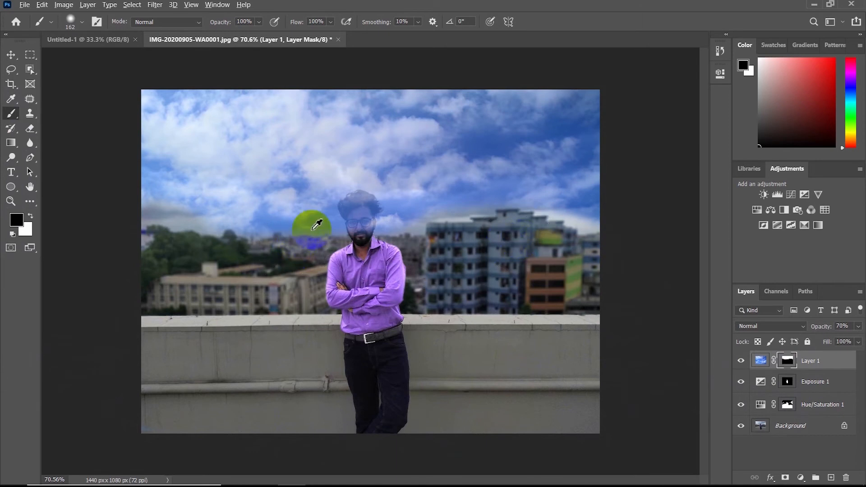
Paint black with a 34 px brush on the sky layer's mask to reveal the man's face and hair
scroll(370, 221, up, 3)
scroll(353, 214, up, 2)
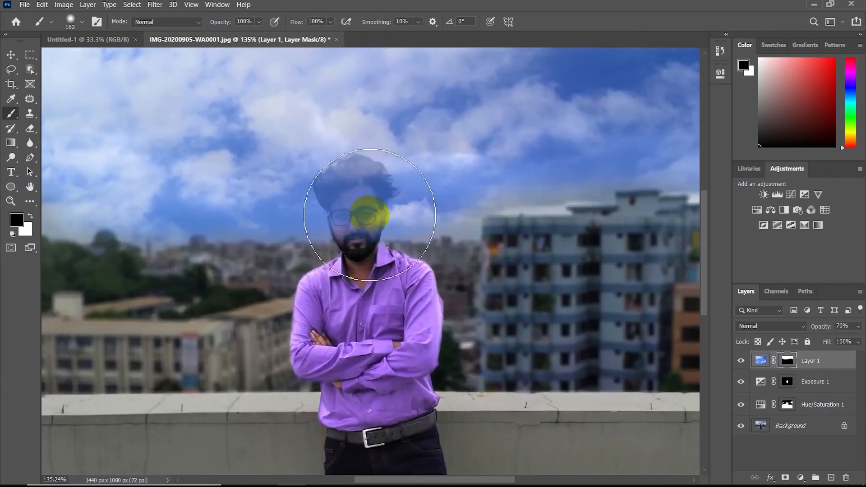
mouse_move(370, 220)
mouse_down()
mouse_move(328, 222)
mouse_move(358, 242)
mouse_move(350, 221)
mouse_move(367, 218)
mouse_up()
scroll(378, 210, up, 4)
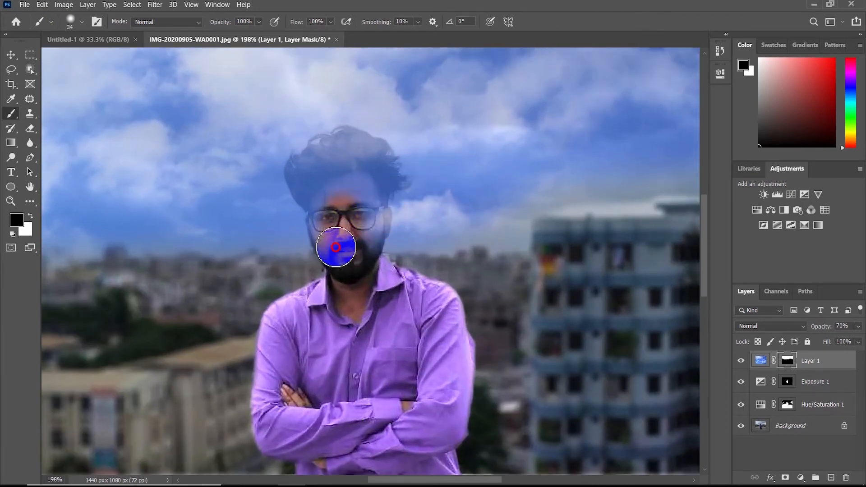
mouse_move(316, 199)
mouse_down()
mouse_move(303, 183)
mouse_move(332, 170)
mouse_move(348, 145)
mouse_move(377, 170)
mouse_move(366, 194)
mouse_move(371, 337)
mouse_move(261, 221)
mouse_move(225, 159)
mouse_move(352, 165)
mouse_up()
Refine the sky mask around the man's hair and face with a small soft brush, lowered to 49% opacity and 50% flow
scroll(380, 221, up, 8)
alt+right_click(394, 148)
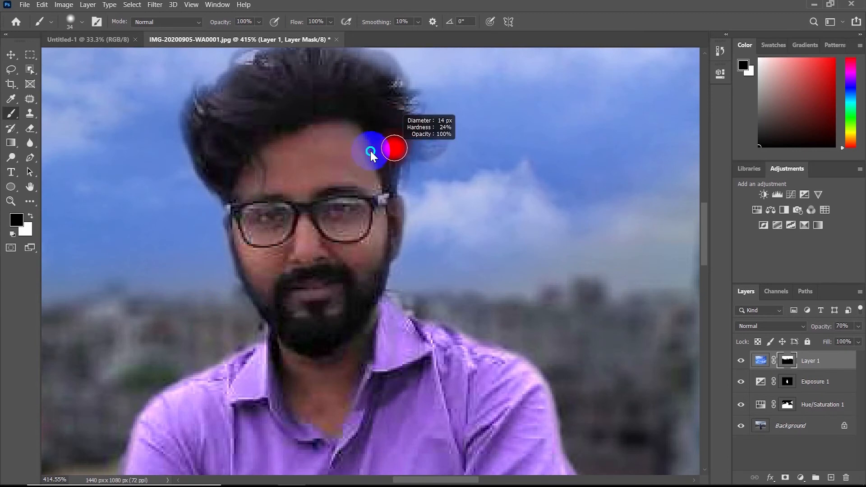
alt+right_click(376, 101)
mouse_move(406, 136)
mouse_down()
mouse_move(429, 143)
mouse_move(393, 158)
mouse_move(424, 140)
mouse_up()
drag(408, 248, 388, 384)
mouse_move(354, 203)
mouse_down()
mouse_move(289, 180)
mouse_move(247, 188)
mouse_move(198, 216)
mouse_move(175, 253)
mouse_up()
mouse_move(323, 195)
mouse_down()
mouse_move(373, 220)
mouse_move(318, 186)
mouse_move(389, 250)
mouse_up()
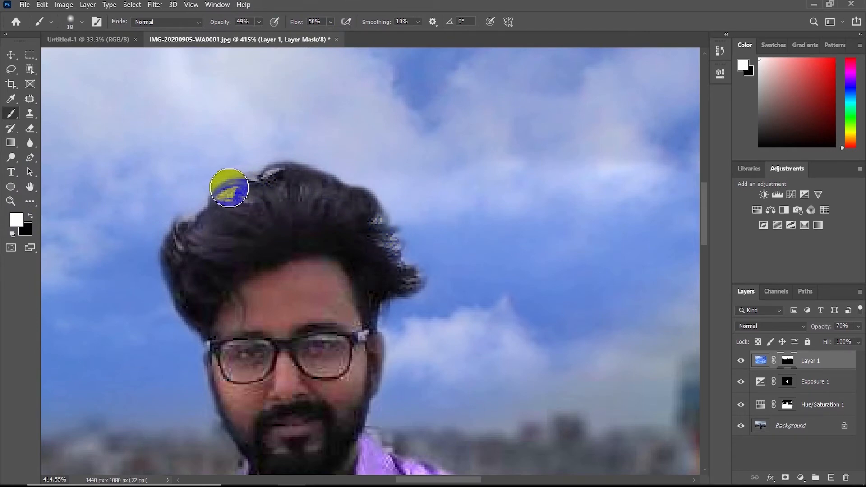
Paint white with a 110 px brush on the sky layer's mask along the horizon to extend the blue sky down to the trees and buildings
scroll(424, 268, down, 8)
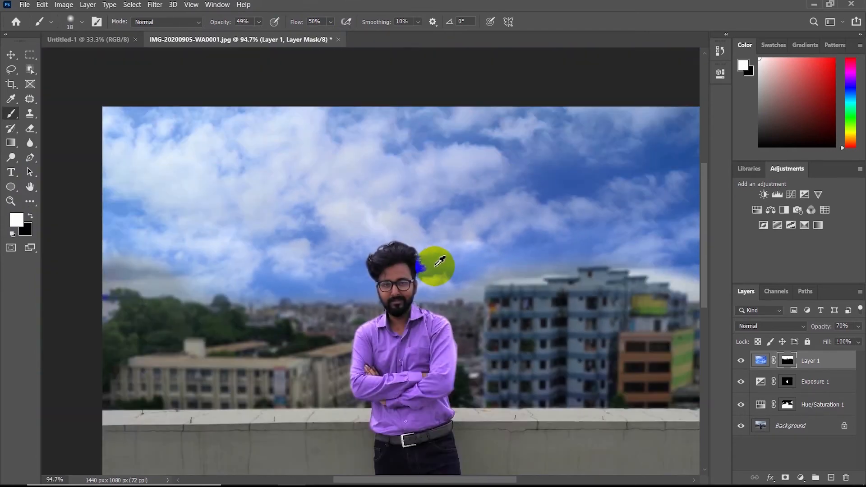
scroll(451, 273, down, 2)
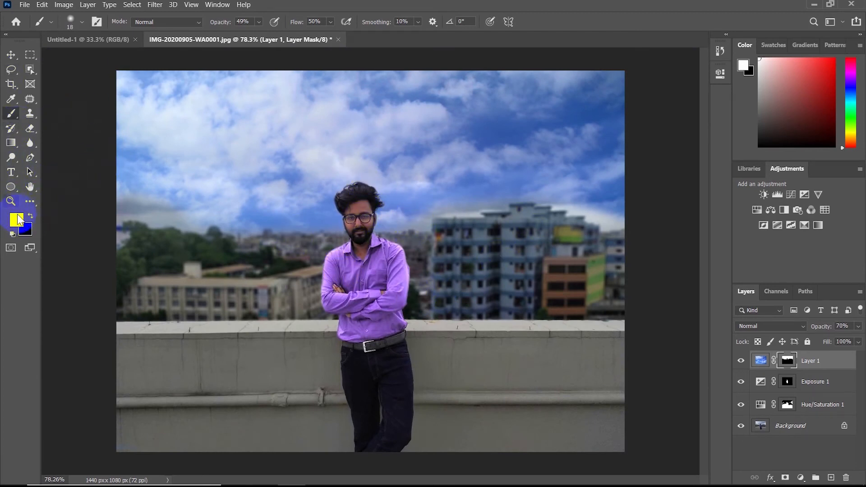
alt+right_click(151, 198)
mouse_move(131, 205)
mouse_down()
mouse_move(171, 203)
mouse_move(112, 208)
mouse_move(135, 199)
mouse_move(172, 205)
mouse_move(115, 202)
mouse_move(196, 209)
mouse_move(192, 194)
mouse_move(134, 186)
mouse_move(278, 181)
mouse_move(599, 195)
mouse_move(583, 200)
mouse_move(616, 215)
mouse_move(570, 197)
mouse_move(499, 195)
mouse_move(413, 218)
mouse_move(478, 198)
mouse_move(472, 202)
mouse_move(557, 198)
mouse_move(617, 211)
mouse_move(492, 199)
mouse_move(427, 212)
mouse_move(540, 198)
mouse_move(620, 218)
mouse_move(561, 200)
mouse_move(452, 223)
mouse_move(413, 217)
mouse_move(468, 202)
mouse_move(212, 211)
mouse_up()
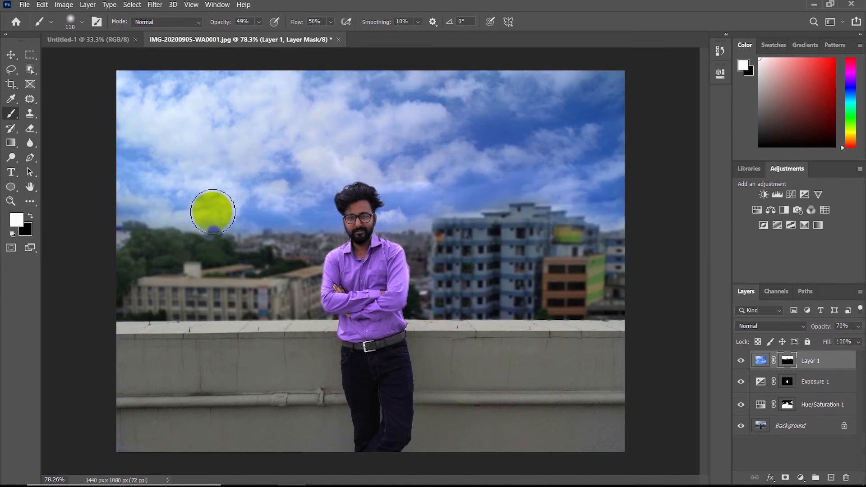
Hide and show all layers above Background to compare the original portrait with the edited version
scroll(456, 271, down, 3)
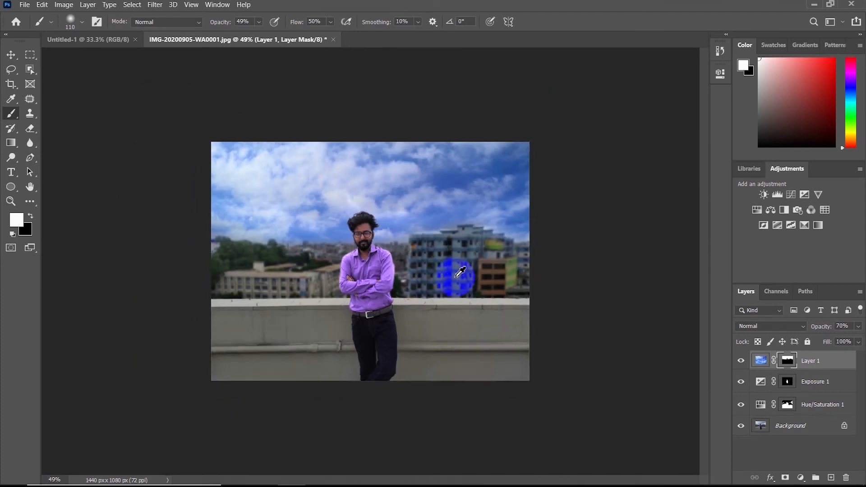
scroll(460, 272, up, 3)
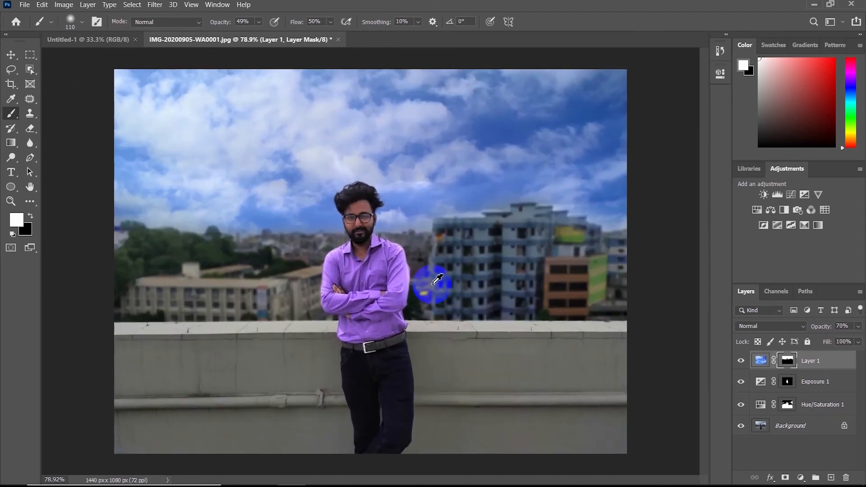
alt+click(742, 431)
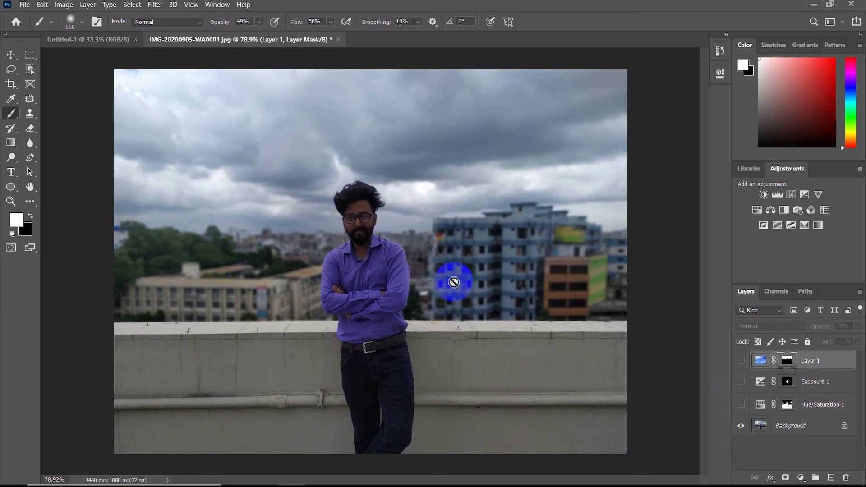
alt+click(742, 431)
click(356, 237)
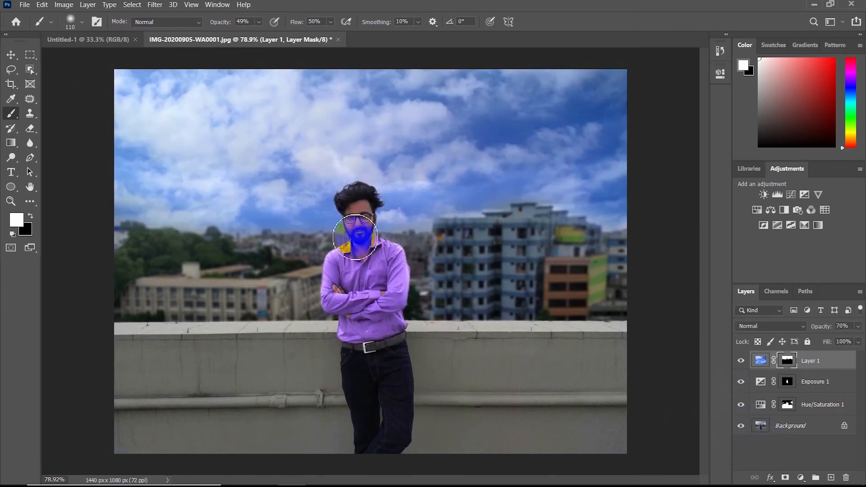
scroll(363, 256, down, 2)
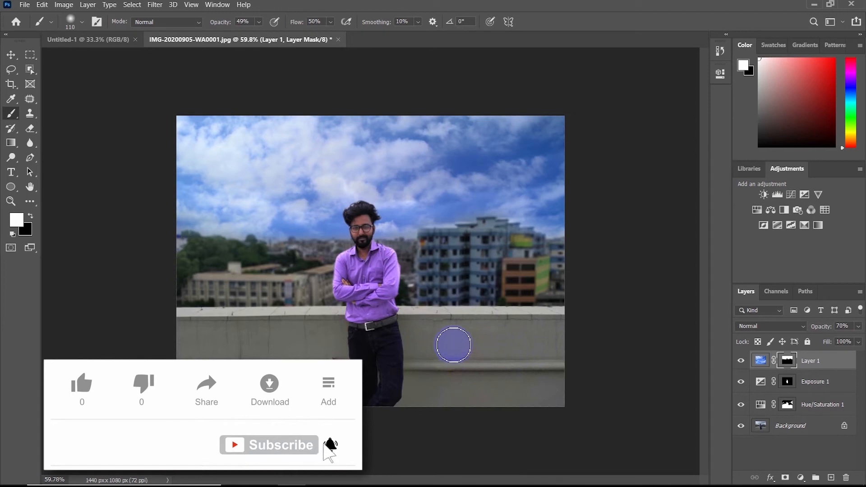
Toggle the Exposure 1 layer's visibility to compare the man's brightness, and select that layer to inspect its mask
click(741, 383)
click(741, 383)
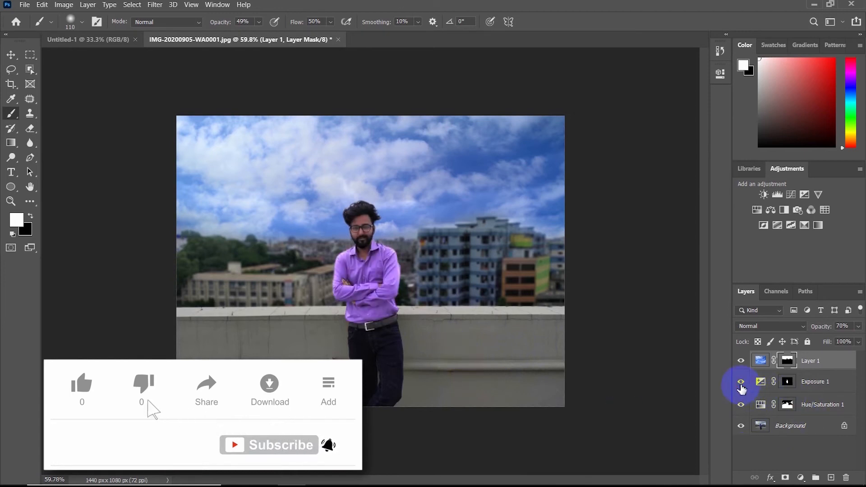
click(741, 384)
click(741, 383)
click(815, 383)
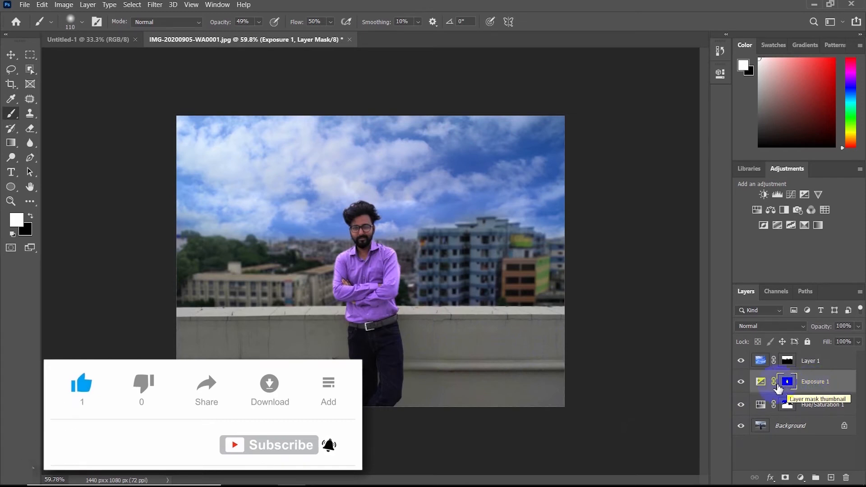
scroll(452, 381, up, 3)
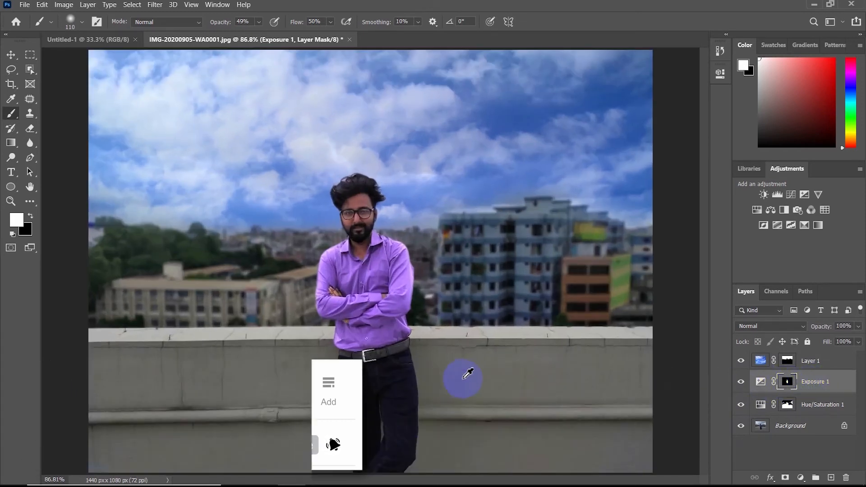
scroll(482, 374, up, 4)
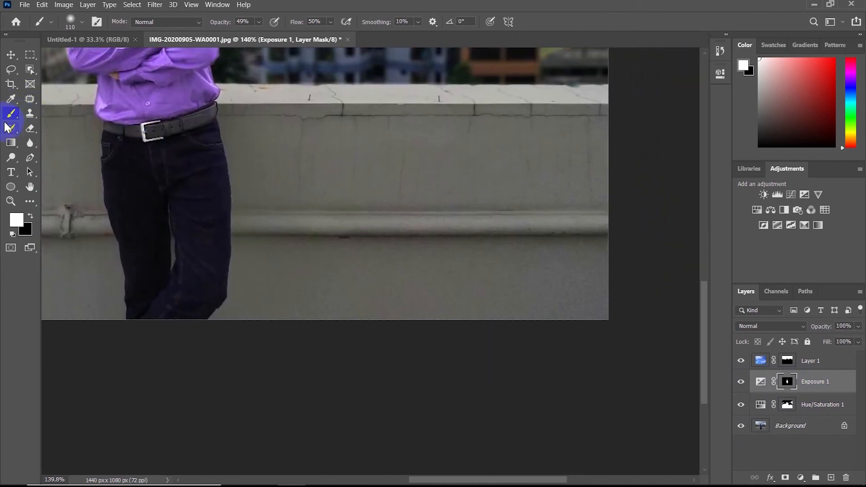
mouse_move(381, 203)
mouse_down()
mouse_move(549, 205)
mouse_move(308, 192)
mouse_move(383, 162)
mouse_move(559, 209)
mouse_move(396, 253)
mouse_move(565, 294)
mouse_up()
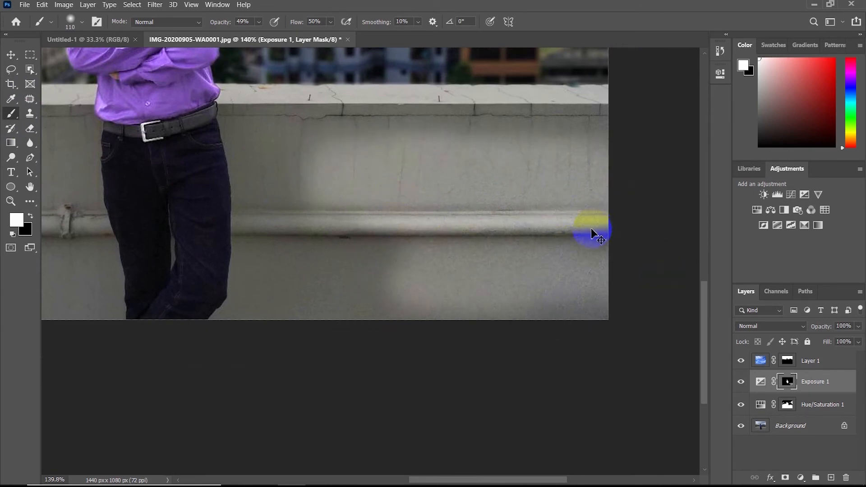
key(ctrl+z)
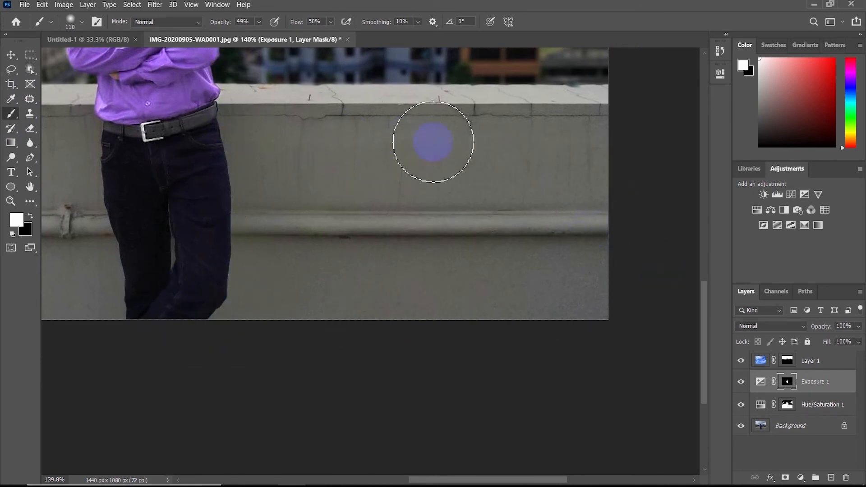
mouse_move(323, 193)
mouse_down()
mouse_move(102, 193)
mouse_move(152, 199)
mouse_up()
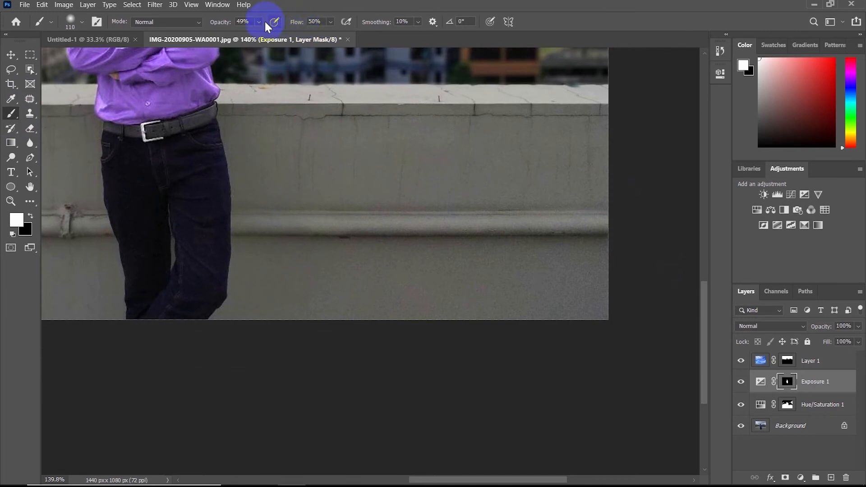
Set the brush to 100% opacity and 100% flow, then undo a test stroke over the wall beside the man's leg
click(331, 22)
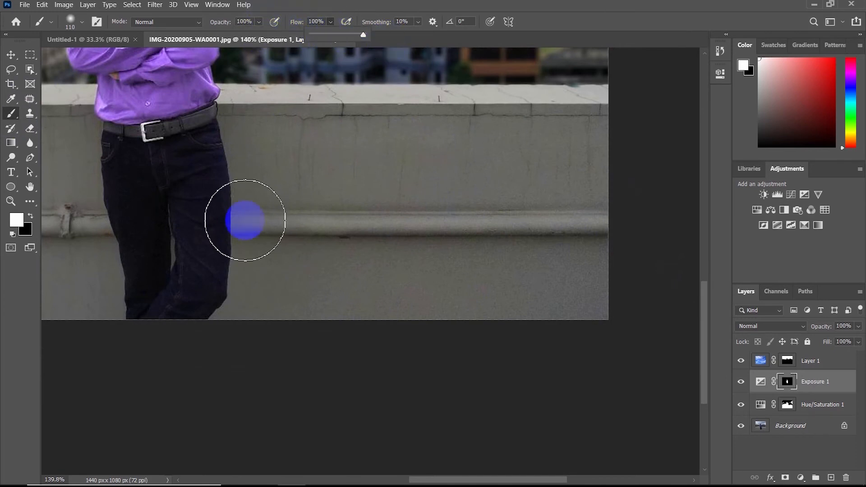
mouse_move(245, 221)
mouse_down()
mouse_move(280, 241)
mouse_move(126, 240)
mouse_move(267, 224)
mouse_move(126, 210)
mouse_move(301, 236)
mouse_move(209, 288)
mouse_move(387, 288)
mouse_up()
key(ctrl+z)
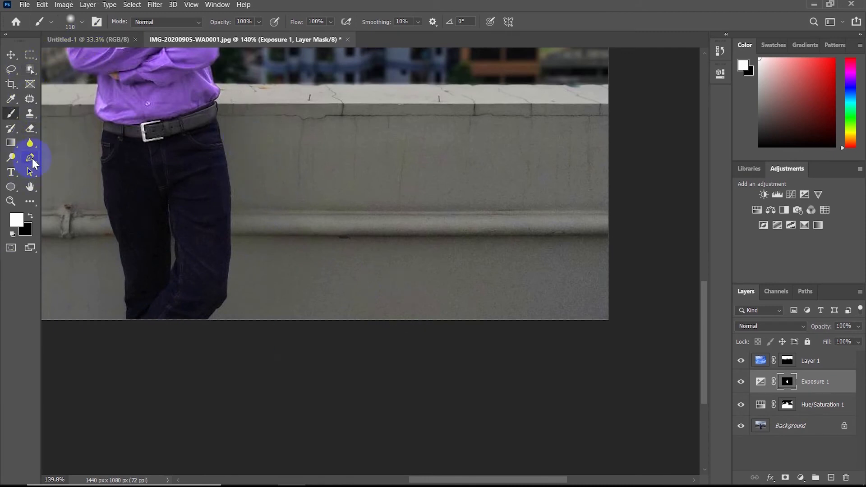
Trace the outer edge of the trouser leg beside the right-hand wall with the Pen tool, starting from the image's lower edge
scroll(233, 316, up, 8)
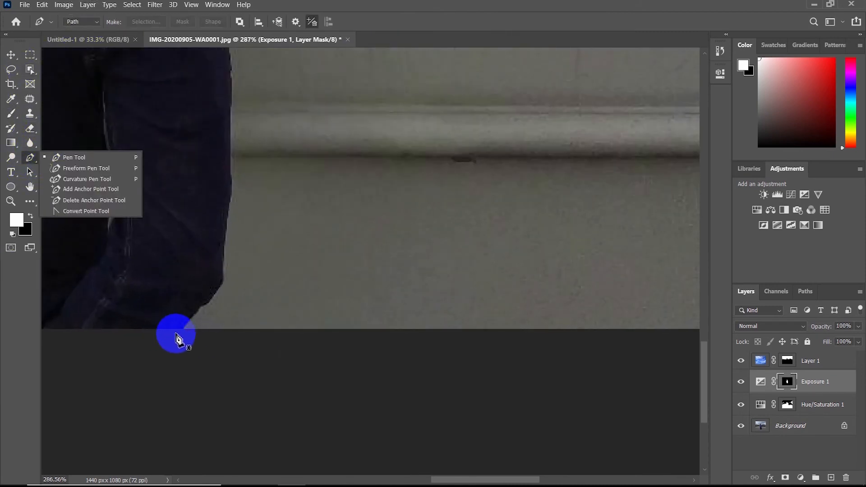
click(186, 327)
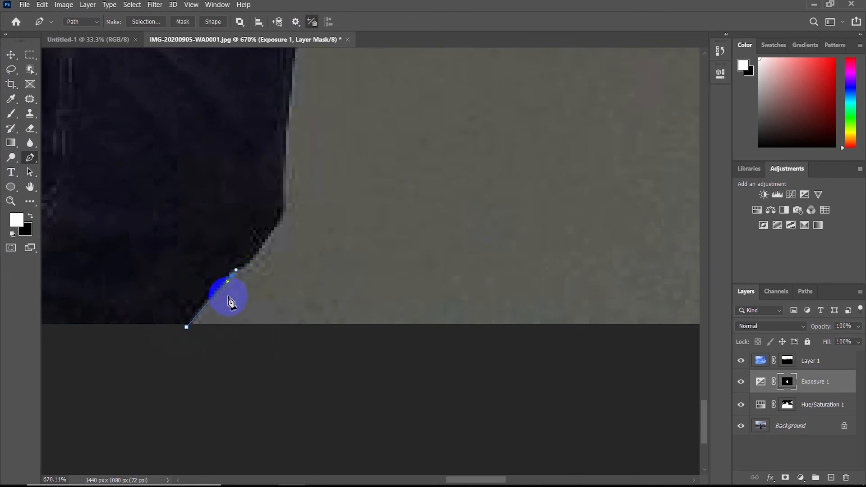
alt+click(232, 276)
drag(249, 263, 255, 257)
drag(280, 225, 280, 277)
drag(282, 244, 280, 235)
drag(364, 161, 332, 267)
drag(259, 225, 284, 284)
drag(261, 222, 254, 194)
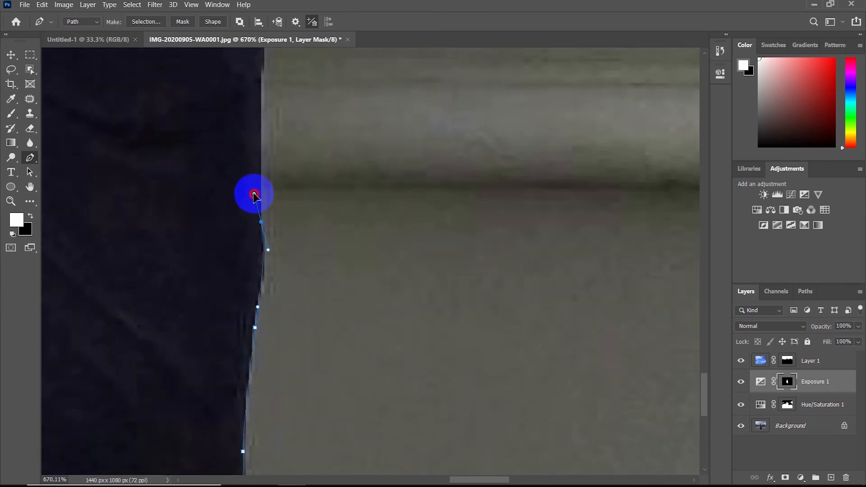
alt+click(260, 222)
Continue the pen path up the thigh, belt and shirt hem to the wall's upper edge
drag(290, 166, 280, 303)
drag(251, 203, 254, 171)
drag(251, 139, 331, 345)
drag(268, 198, 268, 198)
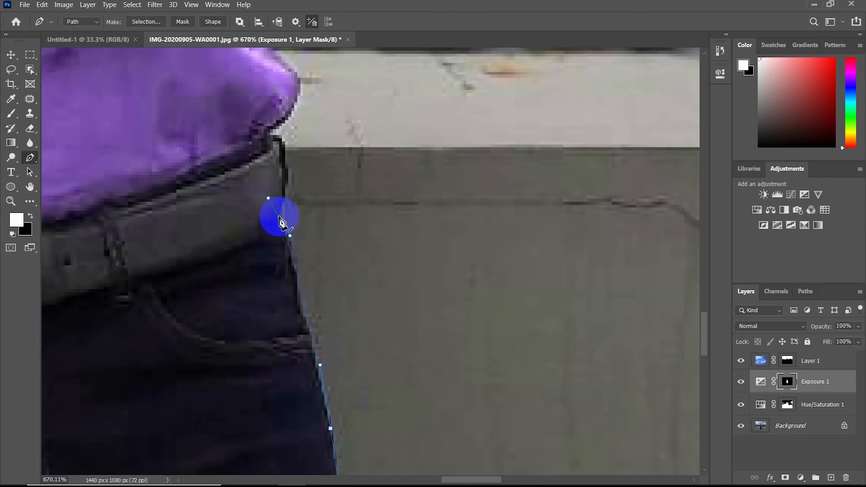
alt+click(279, 217)
drag(286, 147, 276, 127)
drag(297, 80, 304, 209)
drag(277, 179, 276, 178)
alt+click(280, 186)
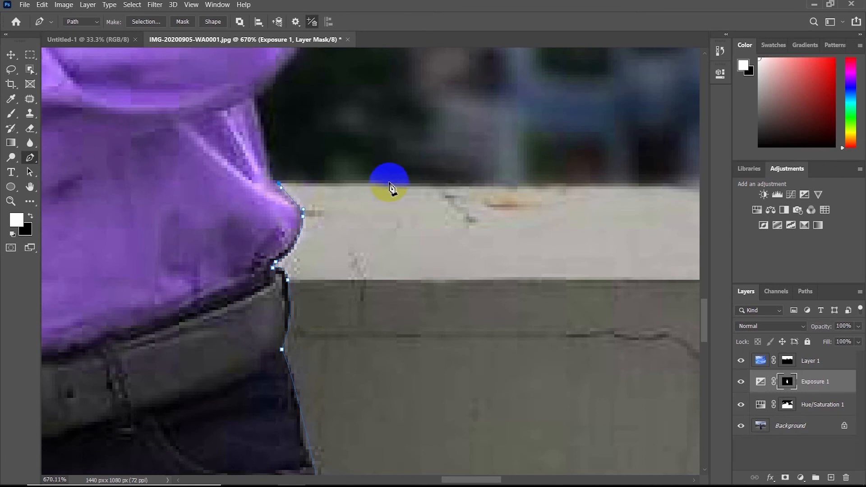
Close the path around the wall on the man's right-hand side of the image and convert it to a selection
scroll(391, 181, down, 8)
drag(424, 184, 240, 192)
click(571, 186)
click(574, 435)
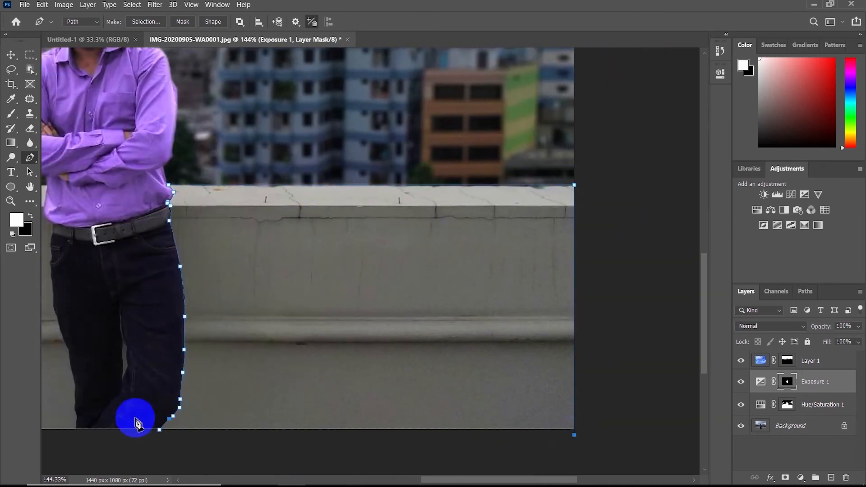
click(159, 430)
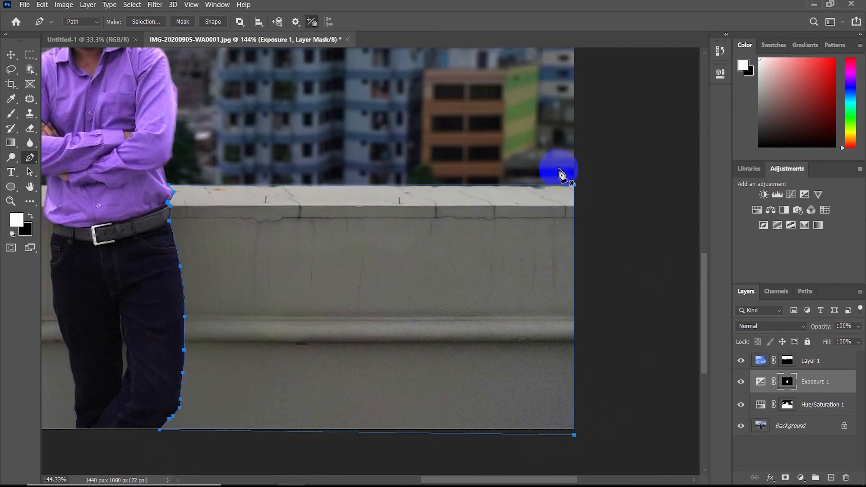
key(ctrl+Return)
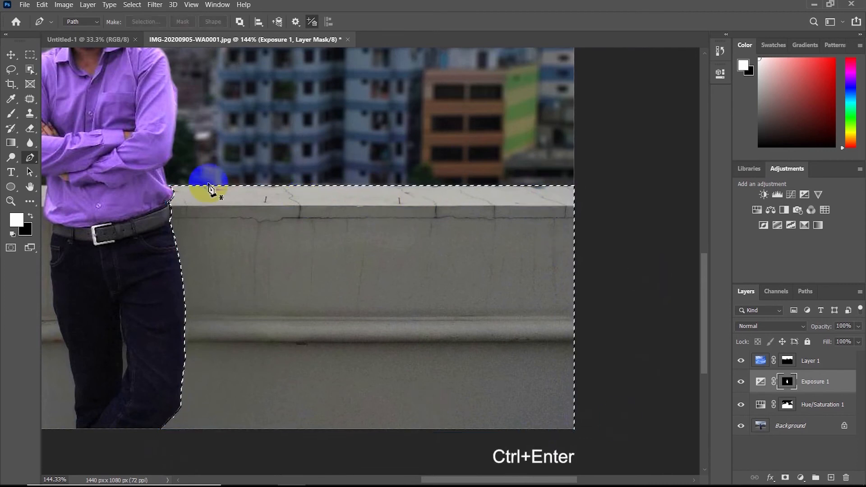
Paint white with a 141 px brush inside the selection on the Exposure 1 mask to brighten the wall
scroll(559, 334, down, 2)
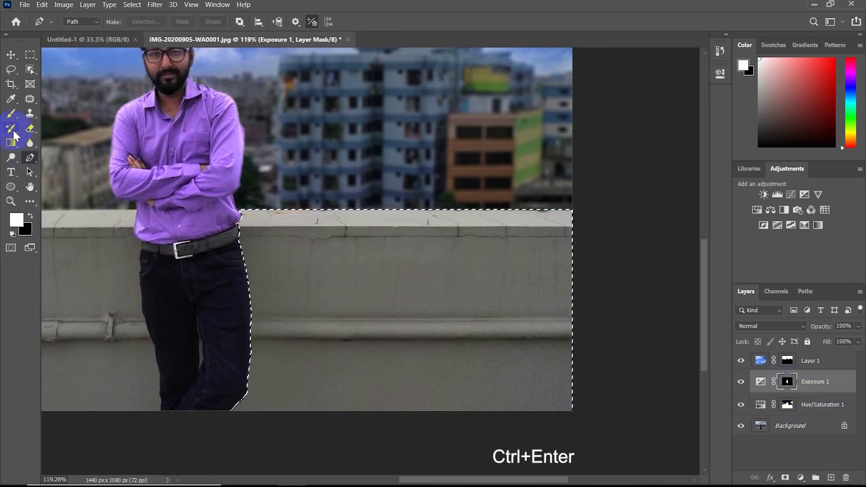
click(11, 114)
drag(325, 267, 339, 267)
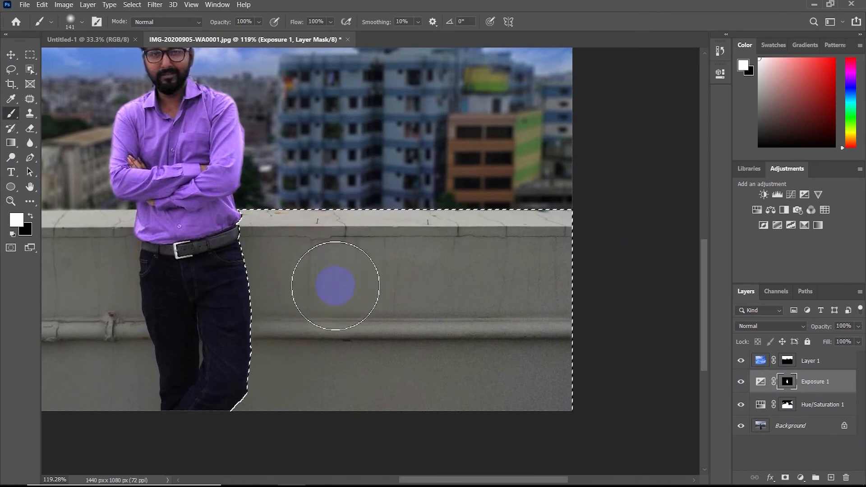
mouse_move(376, 302)
mouse_down()
mouse_move(306, 303)
mouse_move(344, 314)
mouse_move(232, 310)
mouse_move(337, 325)
mouse_move(226, 329)
mouse_move(264, 347)
mouse_move(236, 387)
mouse_move(489, 406)
mouse_move(226, 359)
mouse_move(573, 355)
mouse_move(602, 298)
mouse_move(114, 234)
mouse_move(431, 235)
mouse_move(299, 244)
mouse_move(595, 286)
mouse_move(481, 373)
mouse_move(472, 402)
mouse_move(412, 282)
mouse_up()
scroll(499, 364, down, 3)
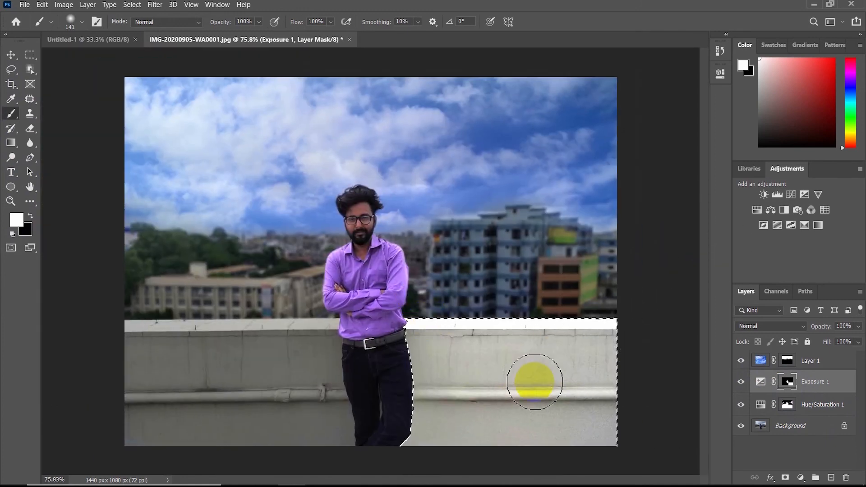
scroll(598, 379, up, 1)
drag(591, 365, 413, 182)
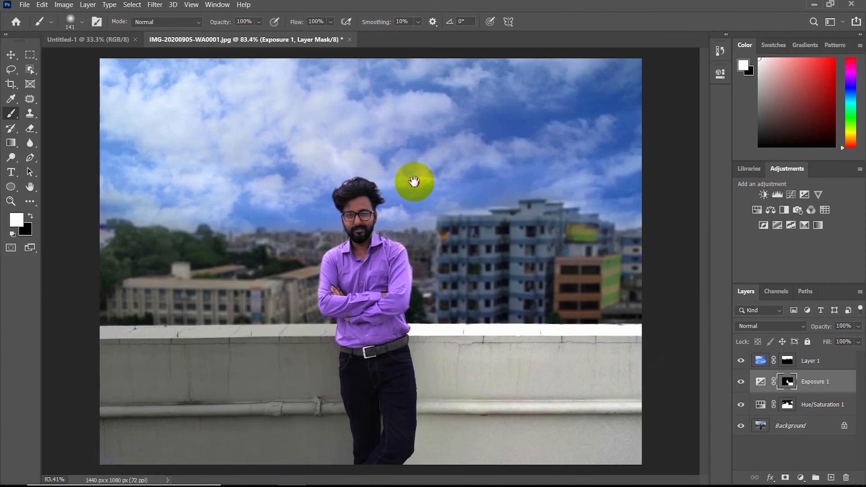
scroll(479, 329, up, 2)
drag(503, 275, 320, 115)
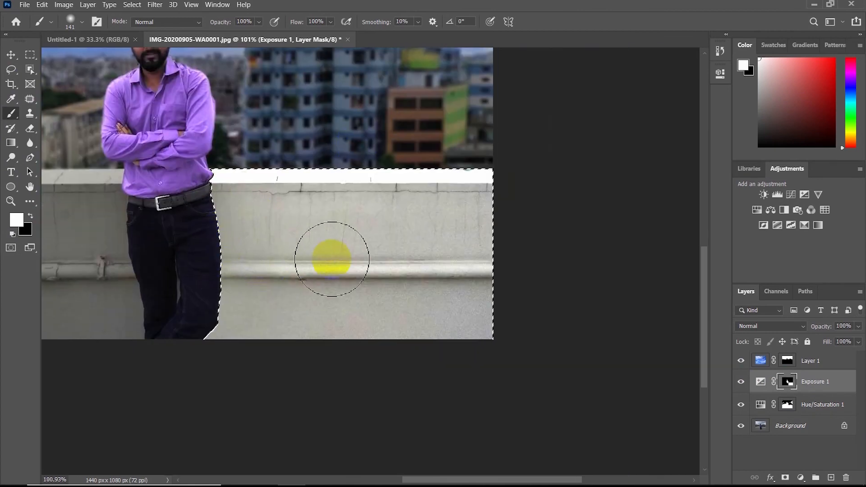
scroll(322, 271, down, 2)
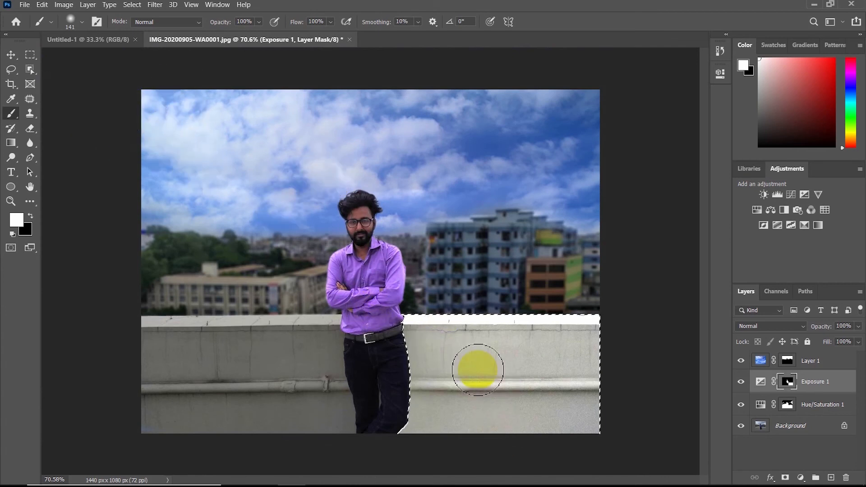
scroll(473, 365, down, 1)
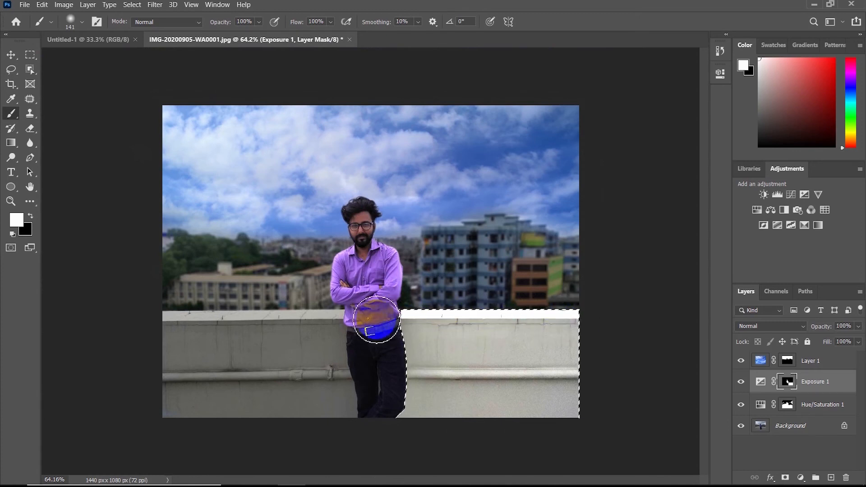
Tone down the brightened wall's ledge and lower part on the mask with a black brush at 55% opacity and 56% flow, then deselect
click(31, 216)
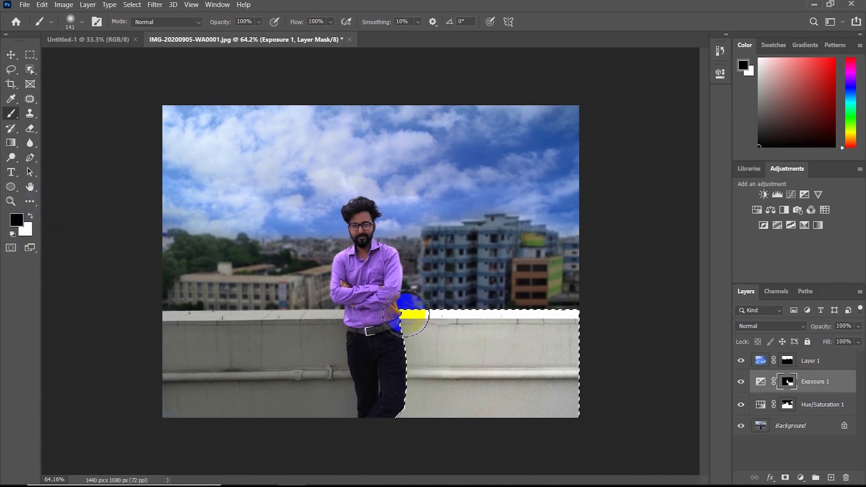
drag(506, 314, 642, 309)
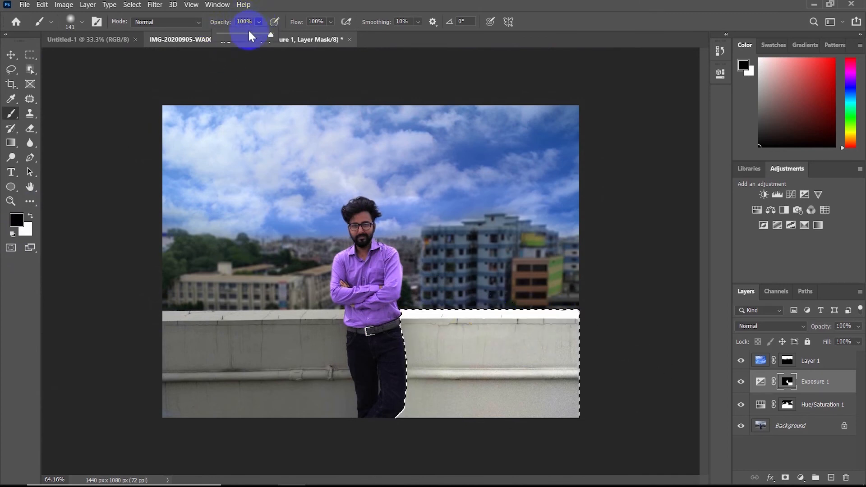
click(319, 31)
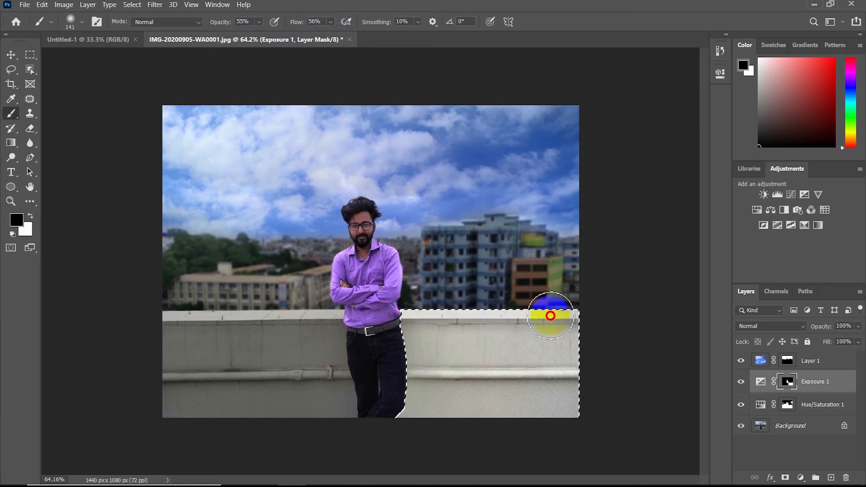
drag(441, 314, 396, 315)
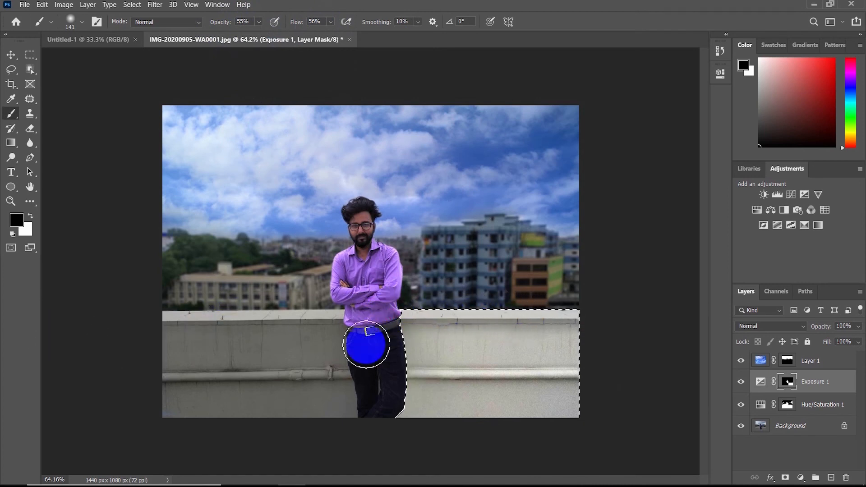
mouse_move(607, 408)
mouse_down()
mouse_move(537, 370)
mouse_move(479, 367)
mouse_move(461, 378)
mouse_move(489, 406)
mouse_up()
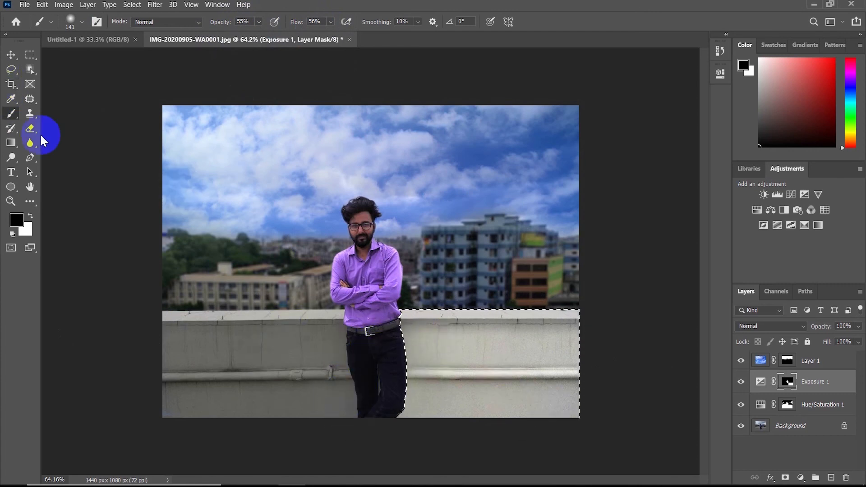
click(9, 72)
click(392, 409)
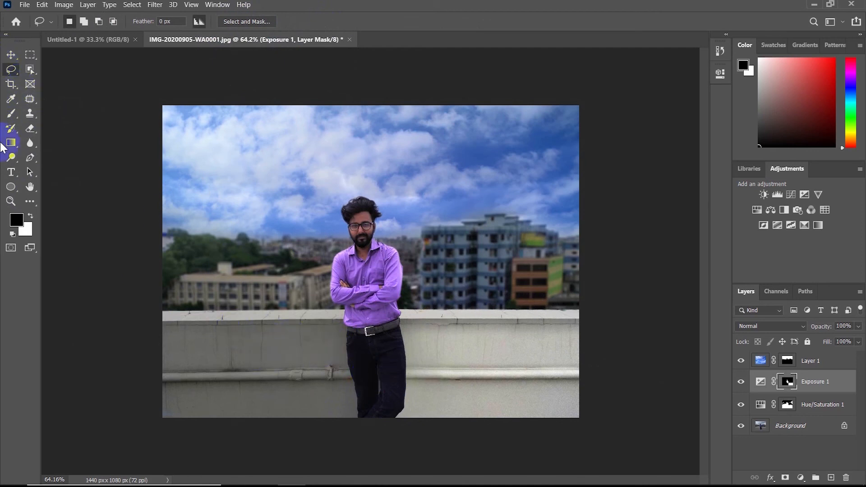
Start a pen path at the photo's lower edge beside the man's trouser leg, tracing up its left outline against the unbrightened wall
click(28, 159)
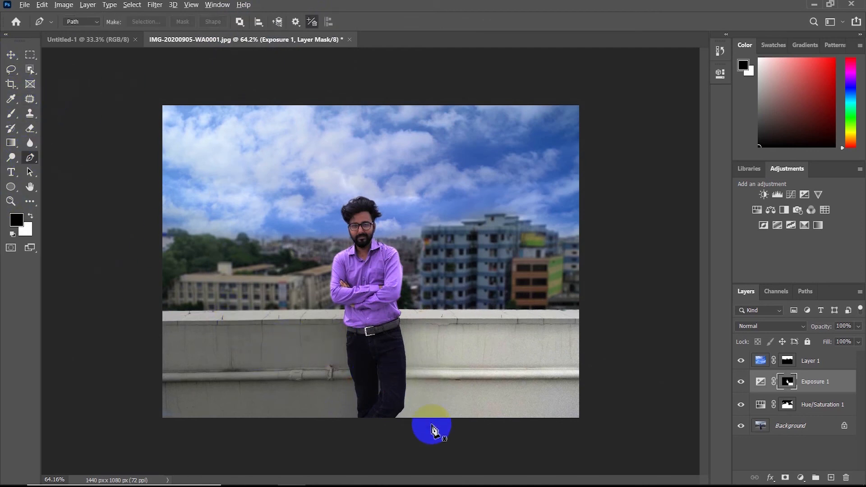
key(ctrl+0)
scroll(355, 371, up, 4)
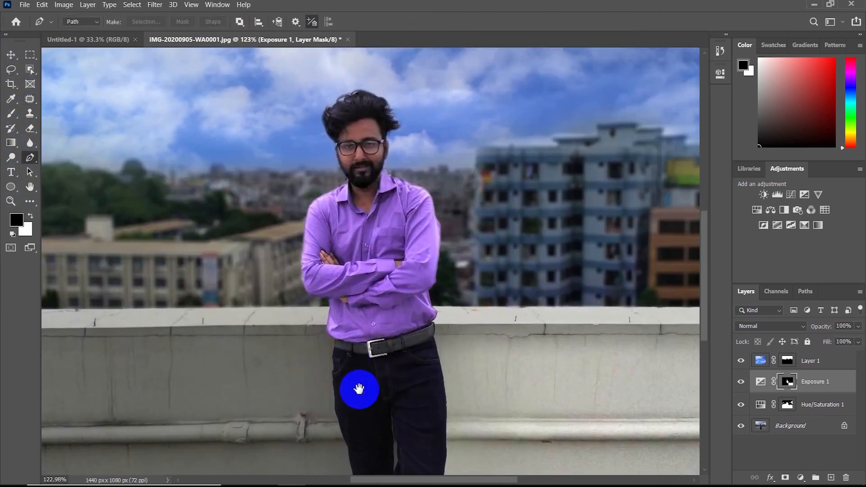
drag(359, 390, 375, 196)
scroll(354, 319, up, 3)
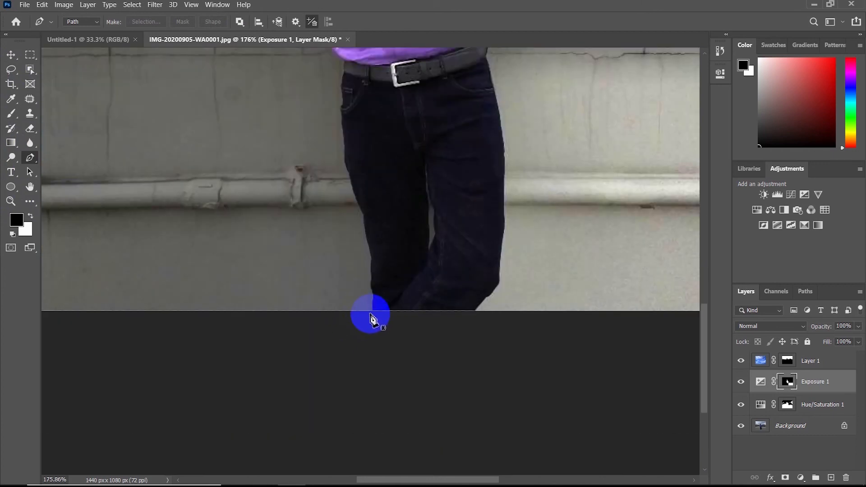
scroll(372, 314, up, 10)
click(372, 315)
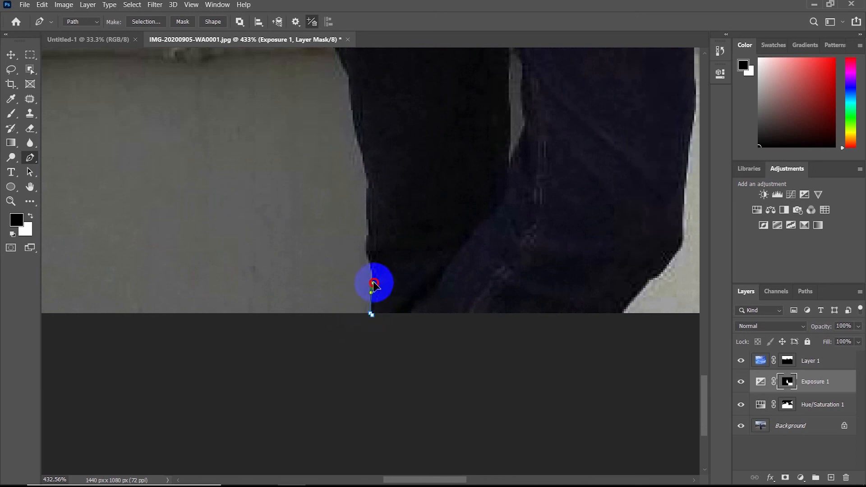
scroll(371, 288, up, 5)
click(370, 248)
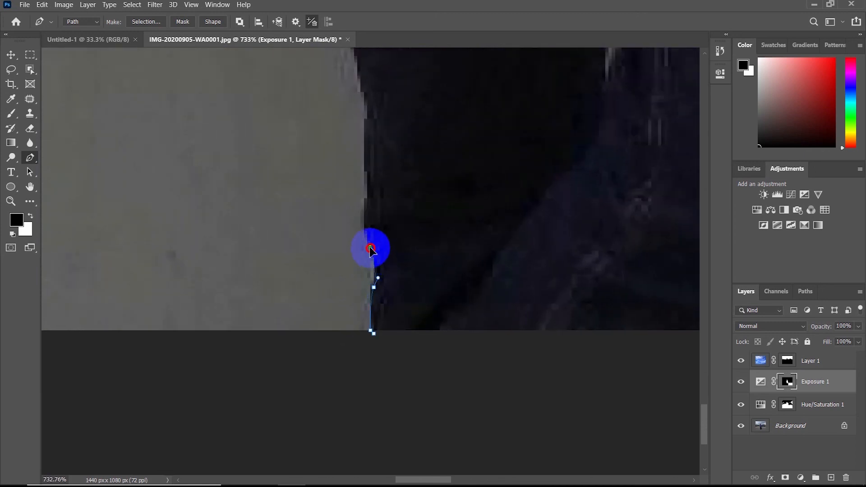
click(366, 206)
drag(372, 196, 382, 185)
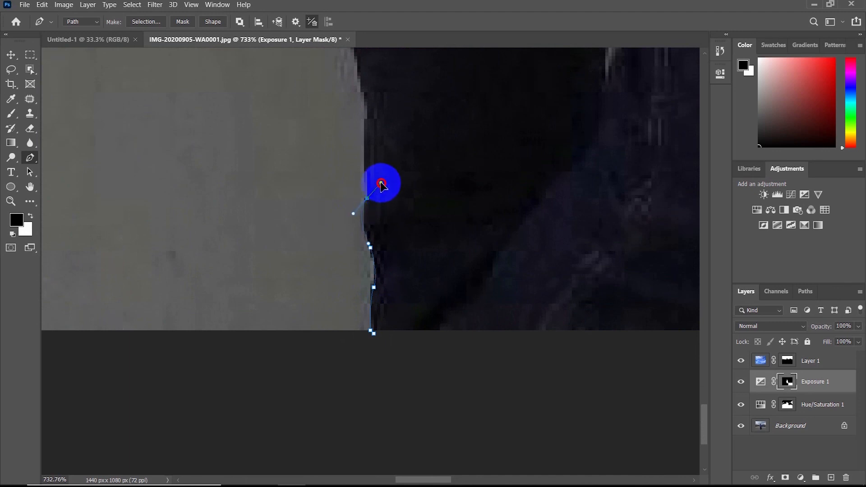
Undo the stray anchor inside the trousers and continue the pen path along the leg's outline towards the wall pipe
drag(397, 155, 394, 227)
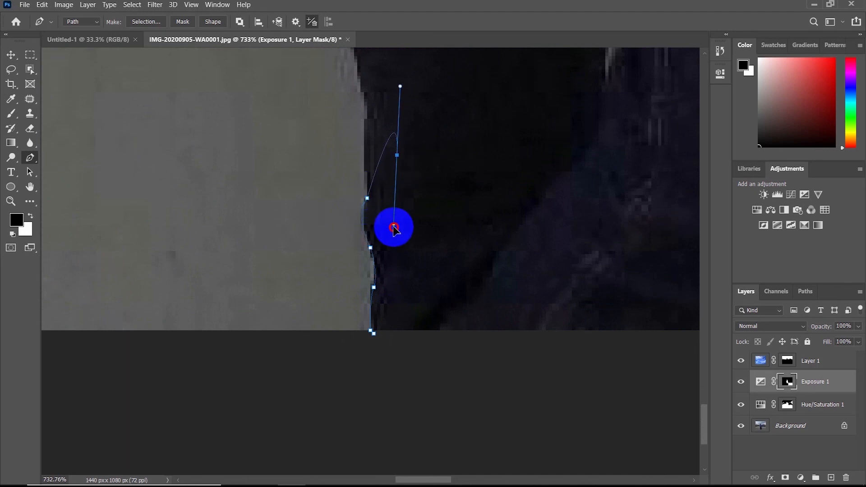
key(ctrl+z)
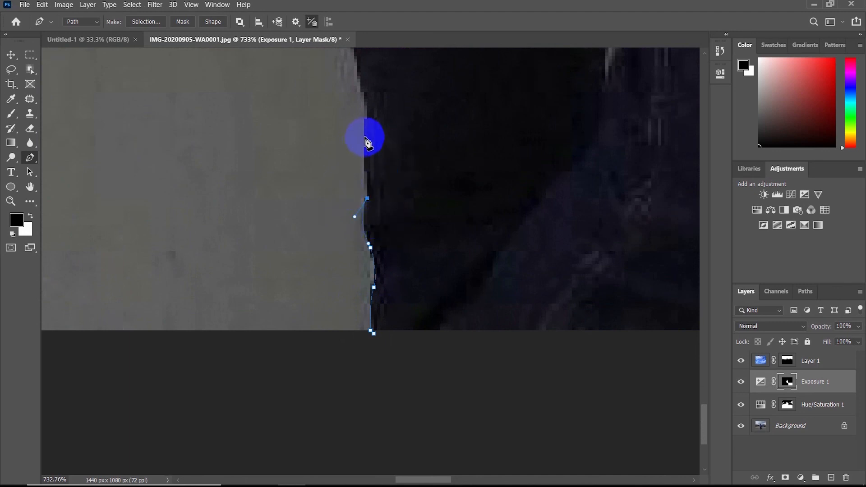
drag(368, 122, 375, 108)
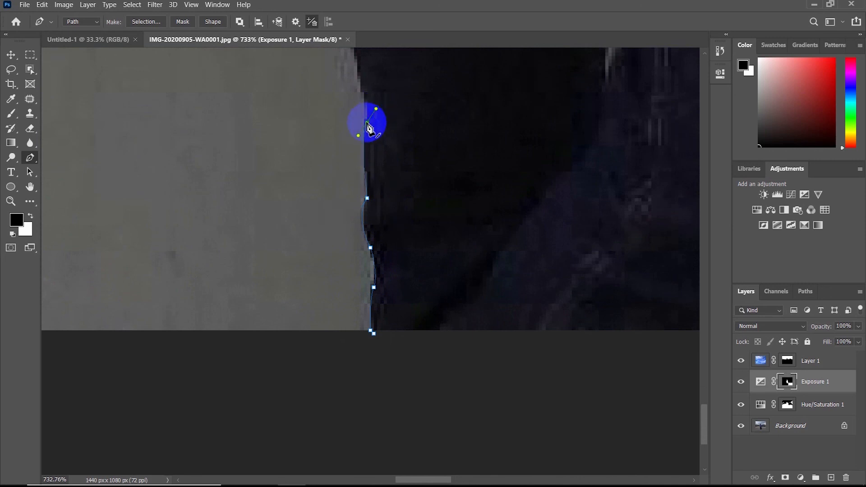
scroll(397, 329, up, 5)
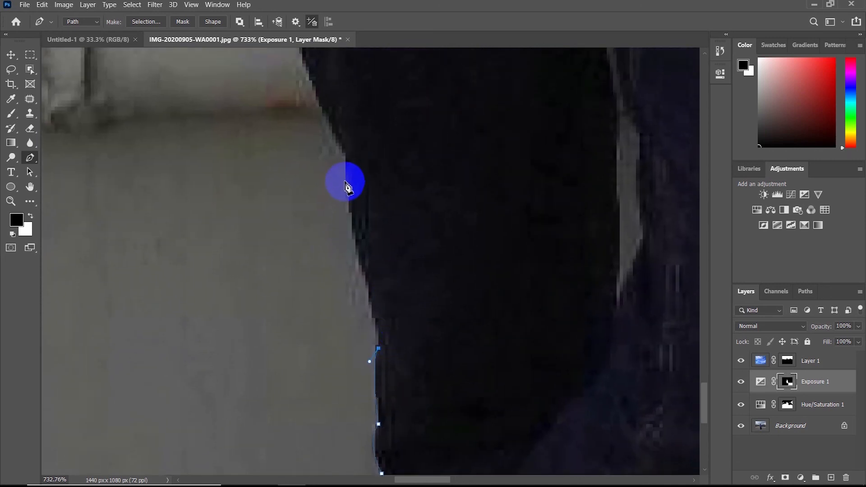
drag(346, 175, 346, 130)
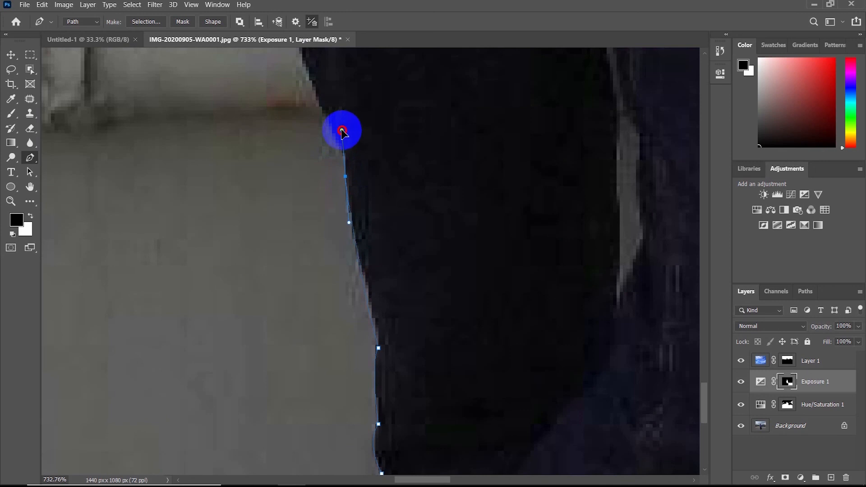
Close the pen path around the wall section left of the man, passing outside the canvas corners, and convert it to a selection
scroll(207, 363, down, 10)
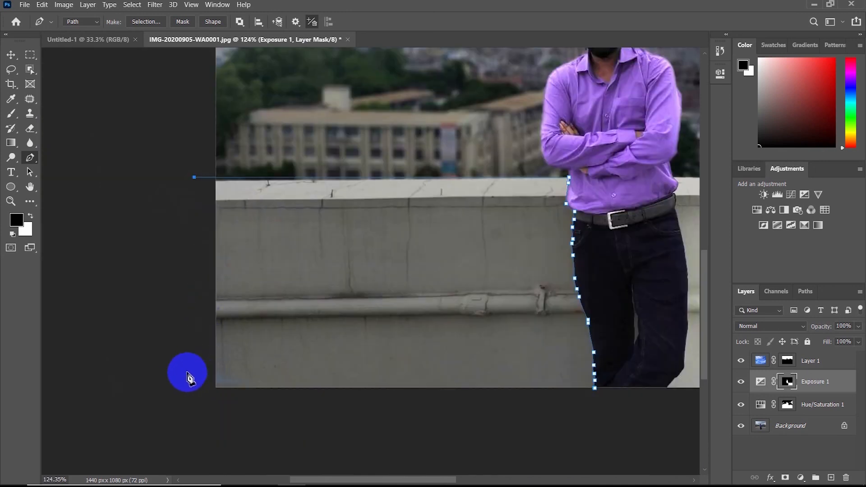
click(199, 398)
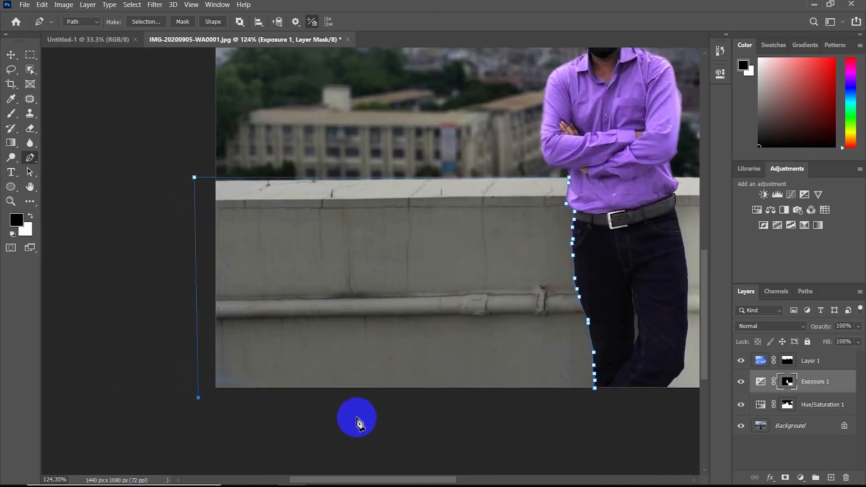
click(595, 389)
scroll(566, 413, down, 3)
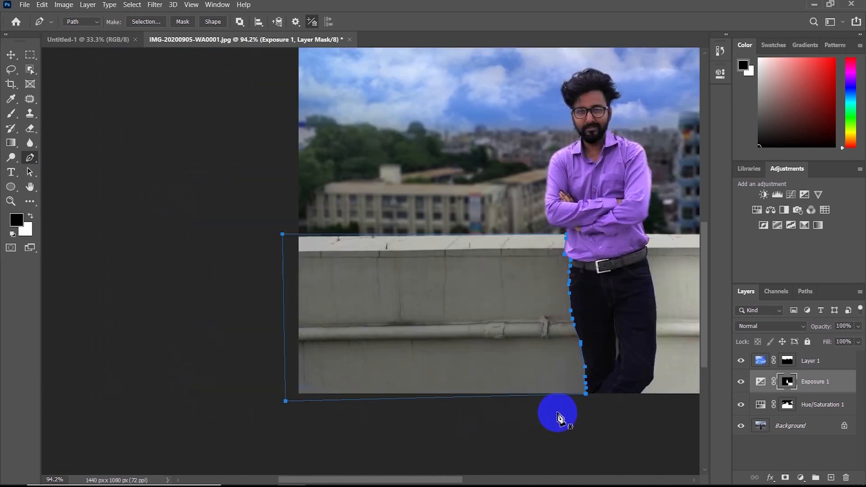
drag(585, 315, 397, 273)
drag(232, 201, 230, 200)
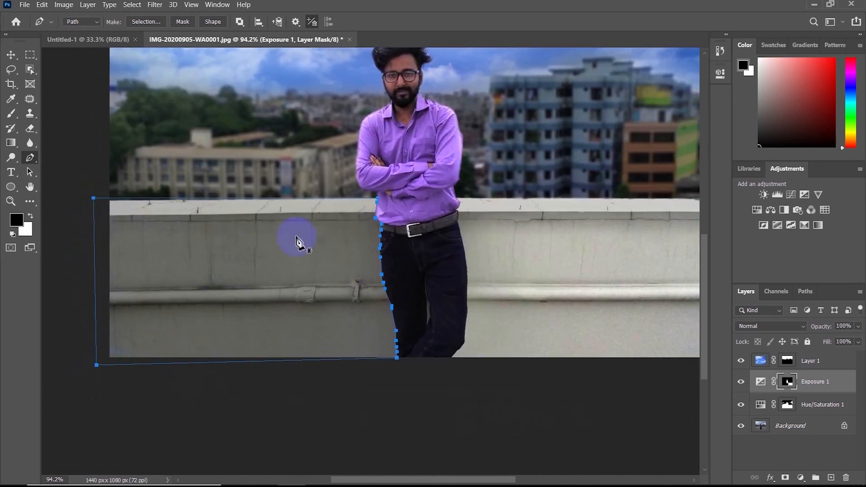
key(ctrl+Return)
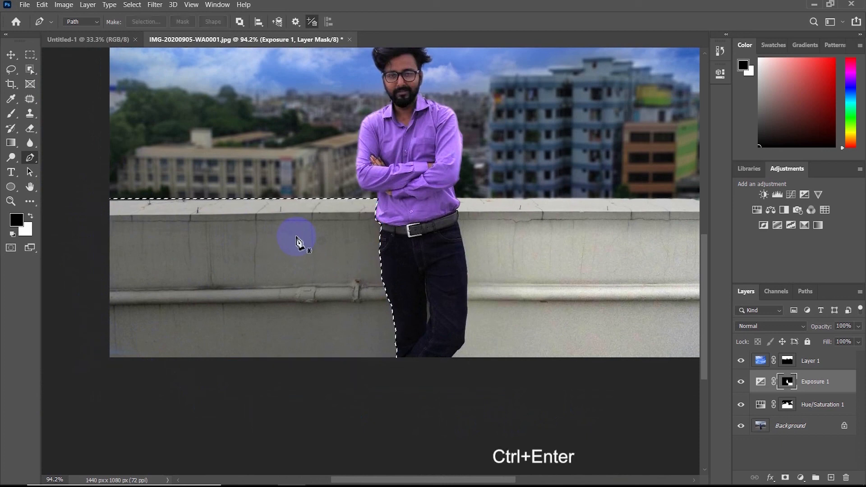
Paint white inside the selection on the Exposure 1 mask with a 141 px brush at 55% opacity and 56% flow to brighten the wall
click(11, 116)
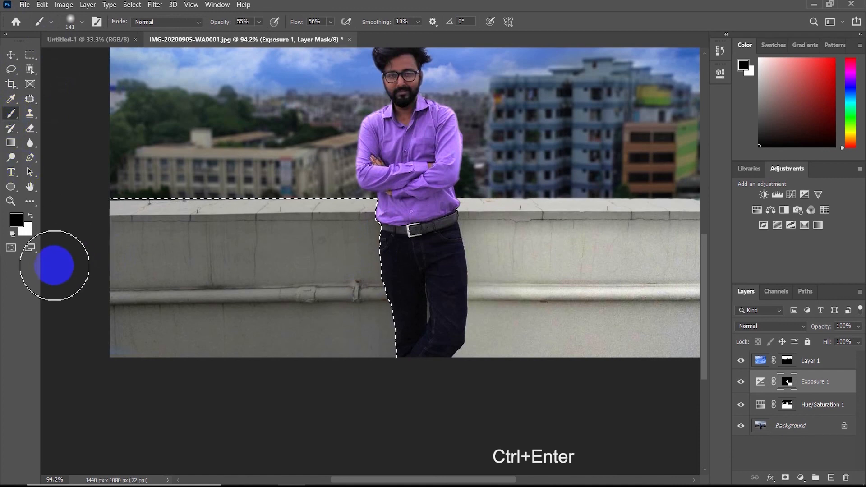
click(31, 216)
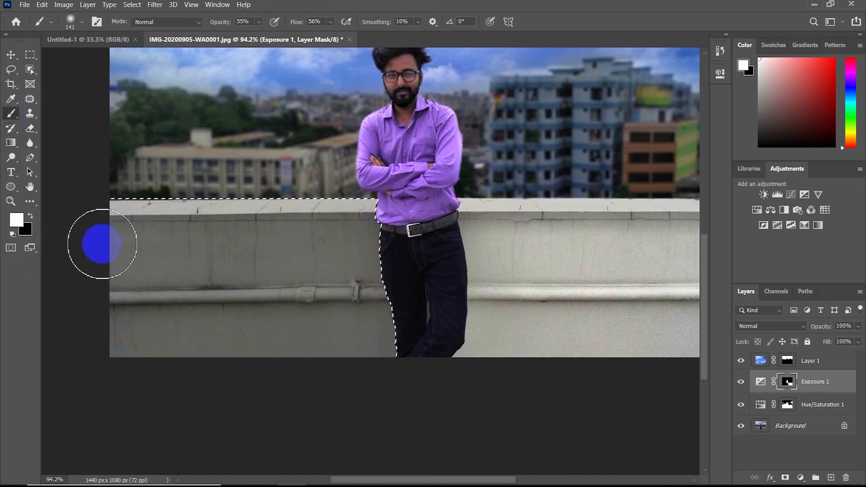
mouse_move(94, 221)
mouse_down()
mouse_move(294, 245)
mouse_move(284, 231)
mouse_move(415, 257)
mouse_move(305, 321)
mouse_move(14, 356)
mouse_move(367, 257)
mouse_move(228, 286)
mouse_move(510, 346)
mouse_move(48, 338)
mouse_move(96, 265)
mouse_move(29, 260)
mouse_move(122, 329)
mouse_move(85, 248)
mouse_move(363, 248)
mouse_move(426, 227)
mouse_move(392, 199)
mouse_up()
drag(208, 193, 367, 204)
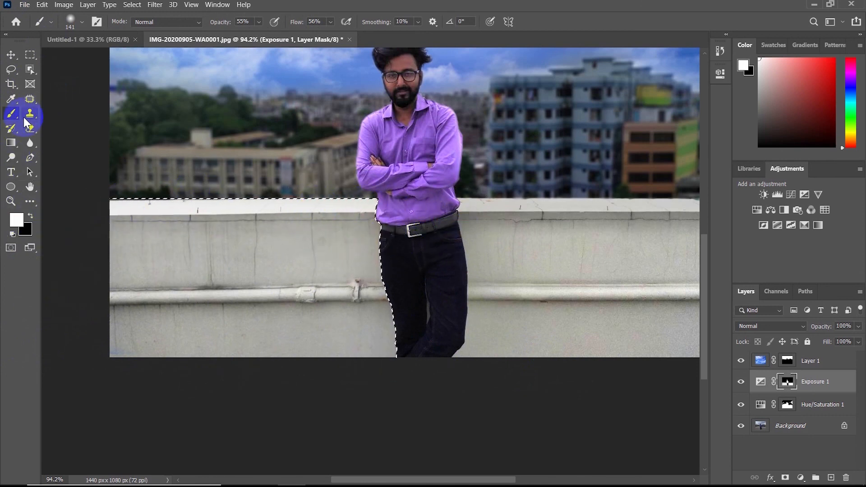
Tone down the brightened left wall section on the mask with the black 141 px brush, then clear the selection
click(30, 215)
mouse_move(142, 203)
mouse_down()
mouse_move(125, 205)
mouse_move(407, 204)
mouse_move(120, 199)
mouse_move(387, 199)
mouse_move(493, 218)
mouse_move(522, 286)
mouse_up()
scroll(535, 284, down, 3)
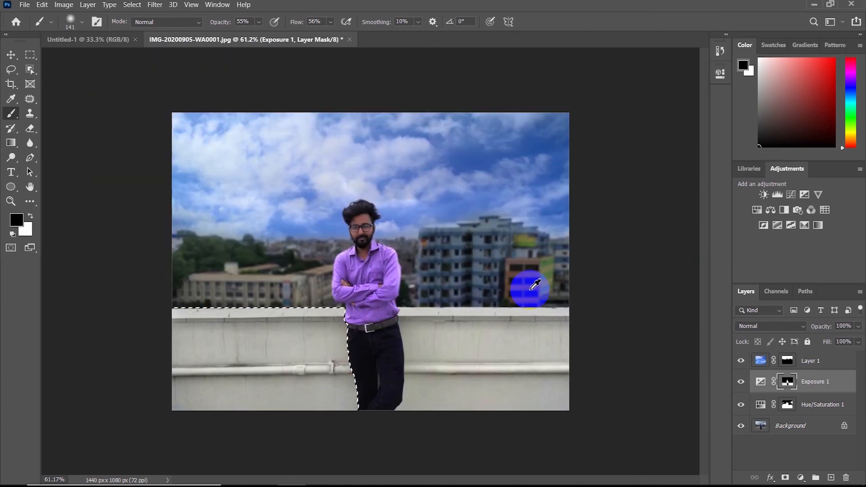
click(11, 69)
click(308, 195)
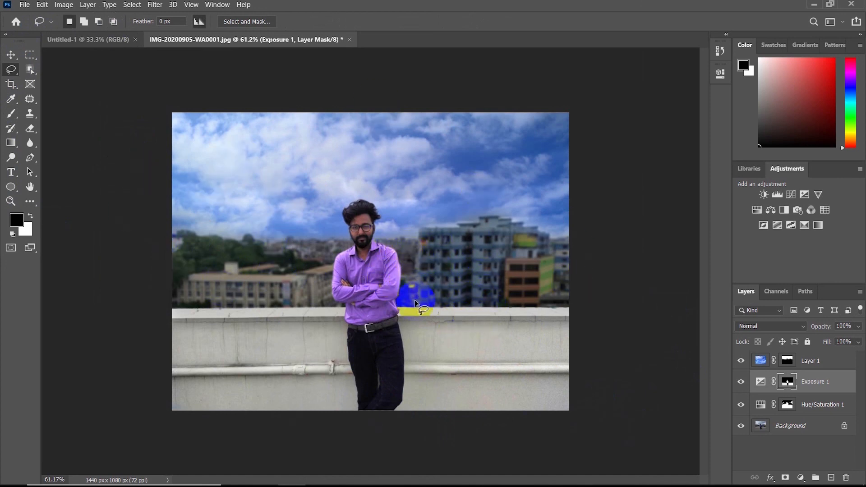
Compare the edit with the original photo by showing only the Background layer, then restore all layers' visibility
scroll(390, 330, up, 1)
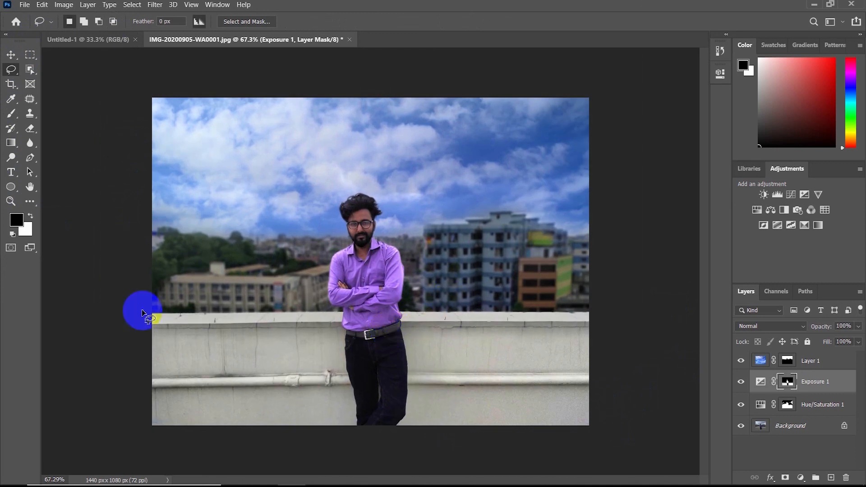
scroll(422, 280, up, 1)
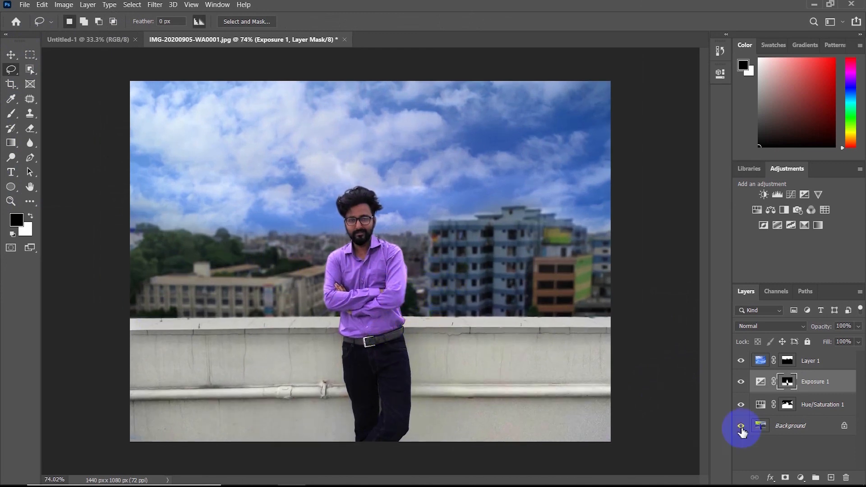
alt+click(741, 426)
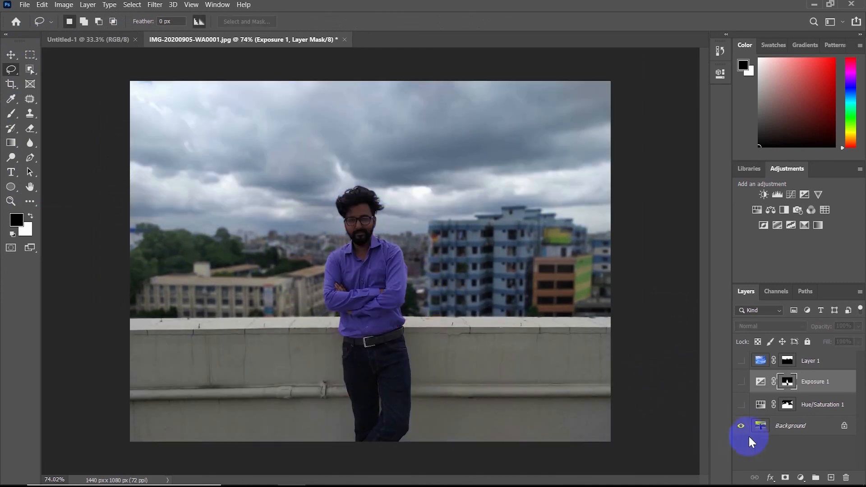
alt+click(741, 426)
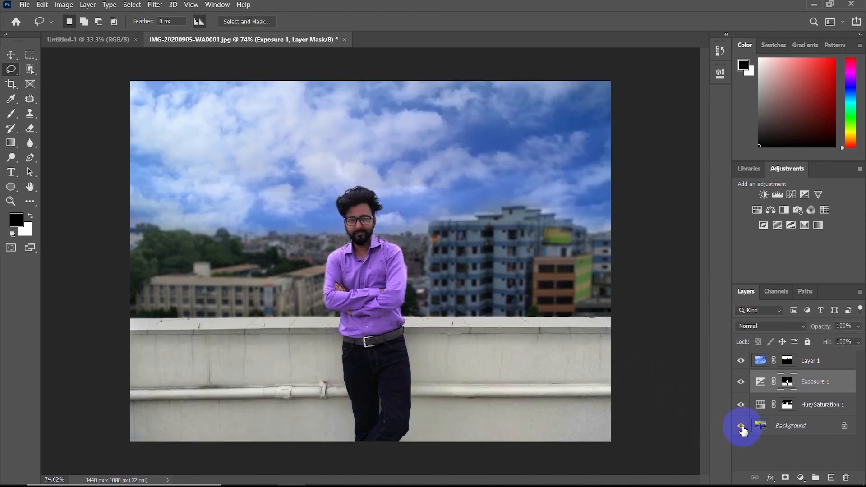